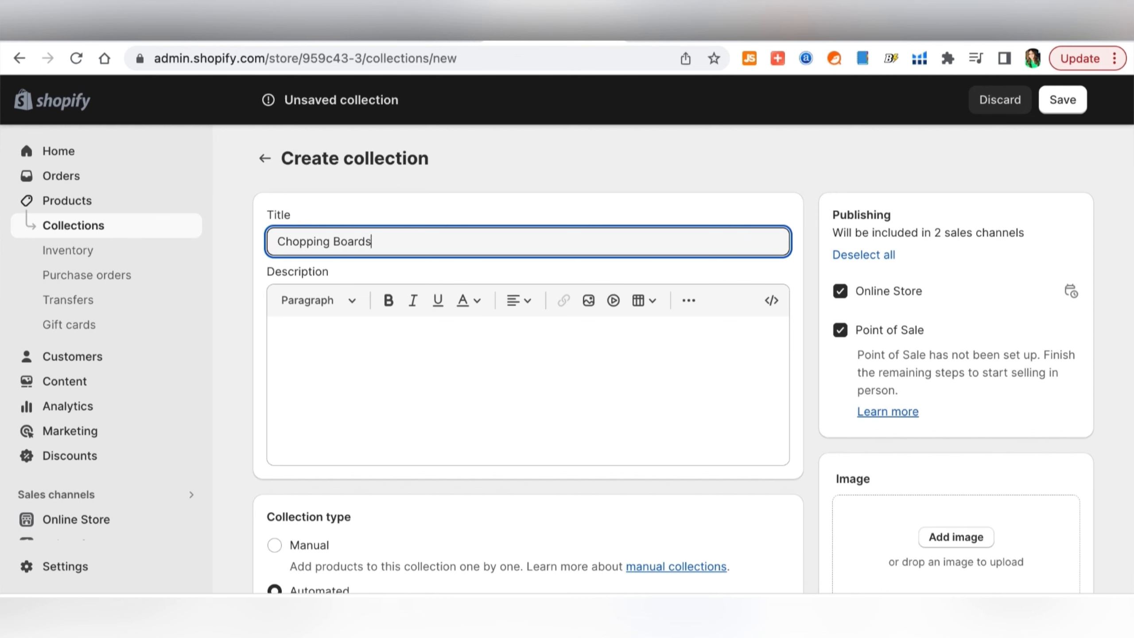
Set the collection type of the new Chopping Boards collection to Manual
{"action": "scroll", "coordinate": [607, 400], "scroll_direction": "down", "scroll_amount": 3}
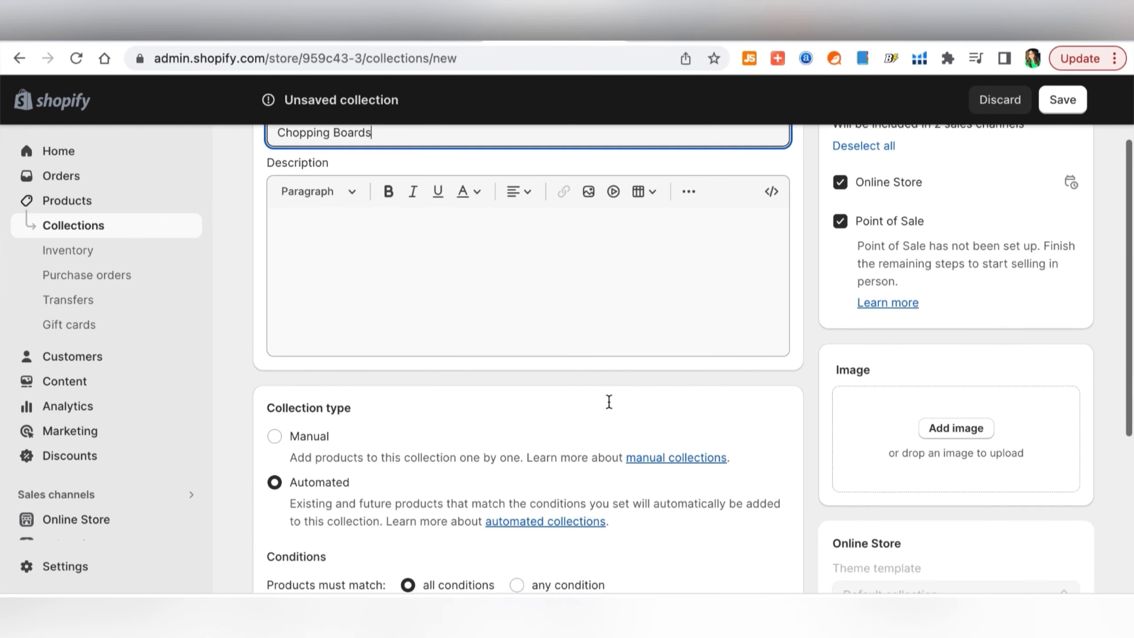
{"action": "scroll", "coordinate": [609, 401], "scroll_direction": "down", "scroll_amount": 2}
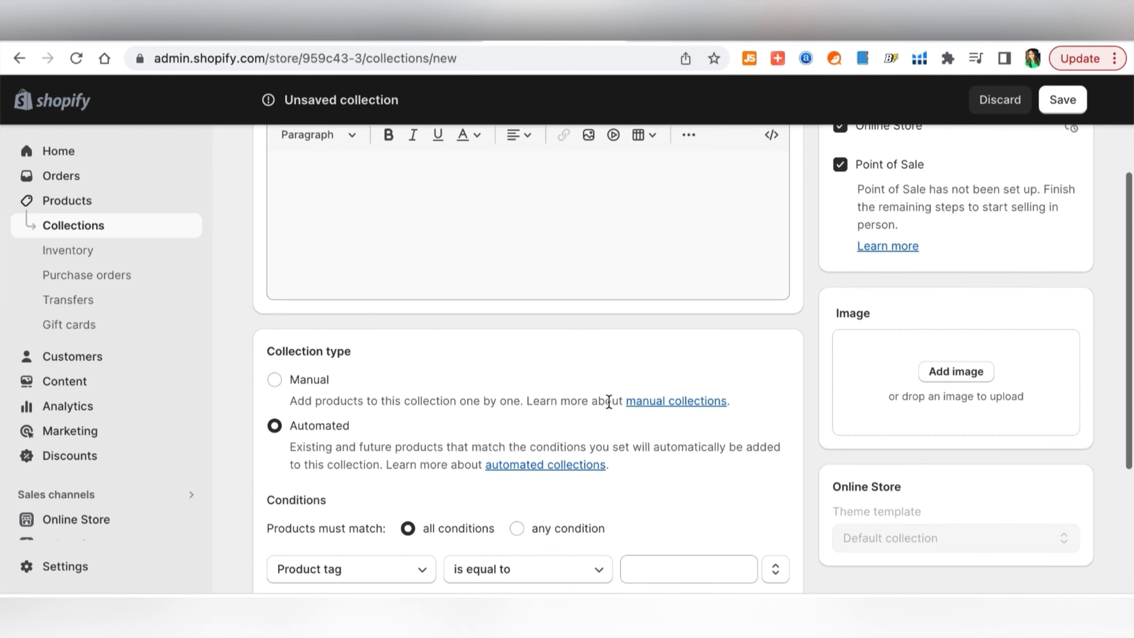
{"action": "scroll", "coordinate": [608, 400], "scroll_direction": "down", "scroll_amount": 3}
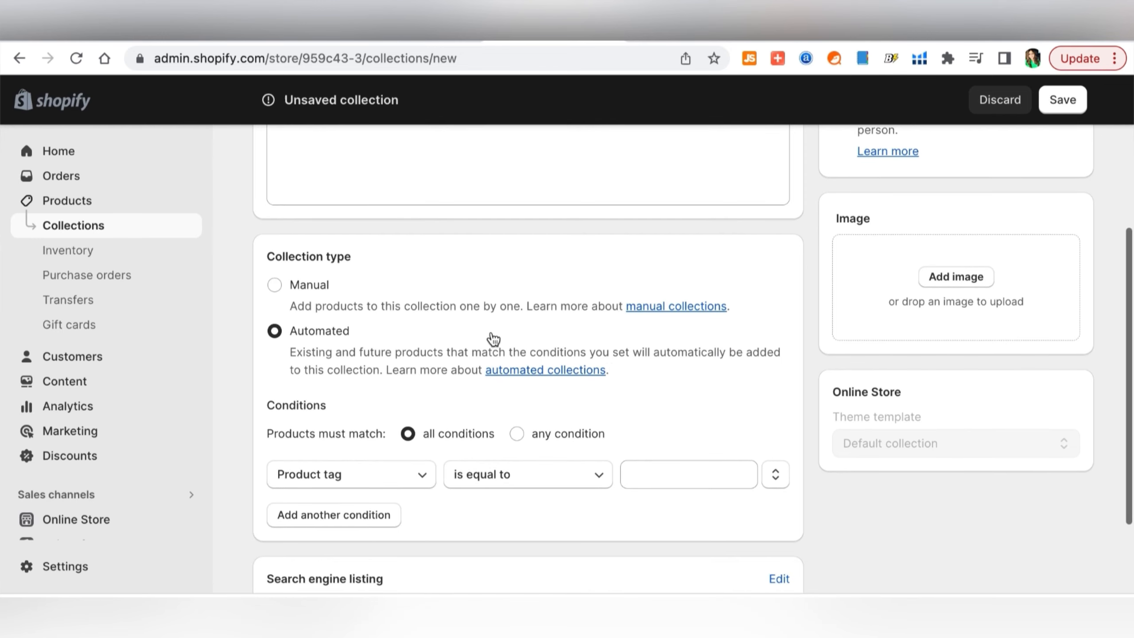
{"action": "left_click", "coordinate": [278, 287]}
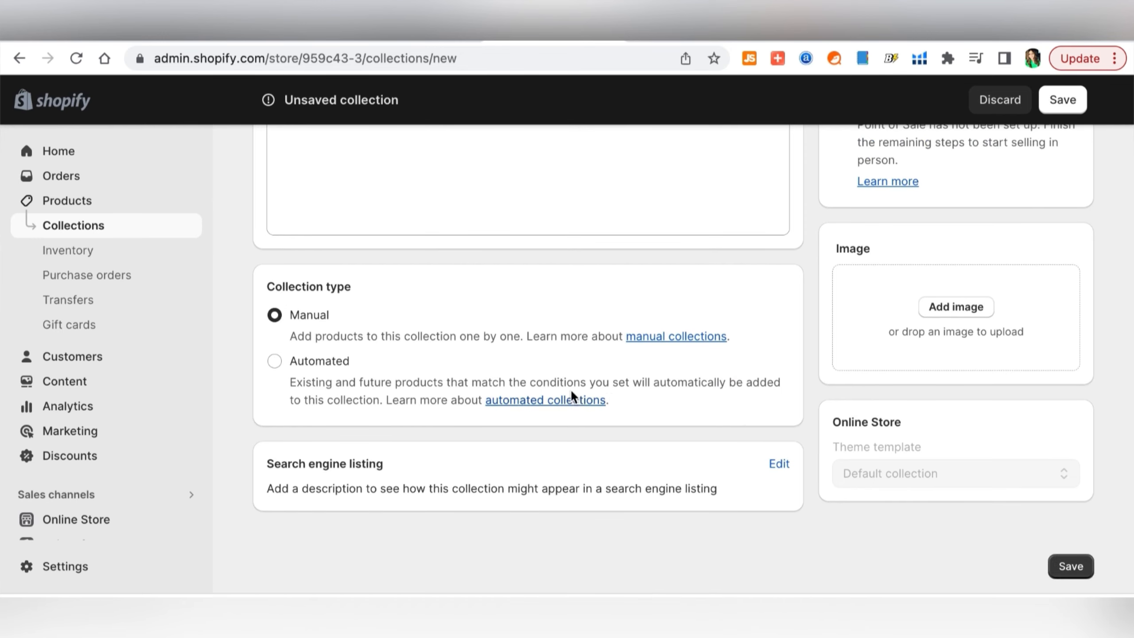
Edit the search engine listing and set its page title to "Chopping Boards - Home Goods Store"
{"action": "left_click", "coordinate": [779, 464]}
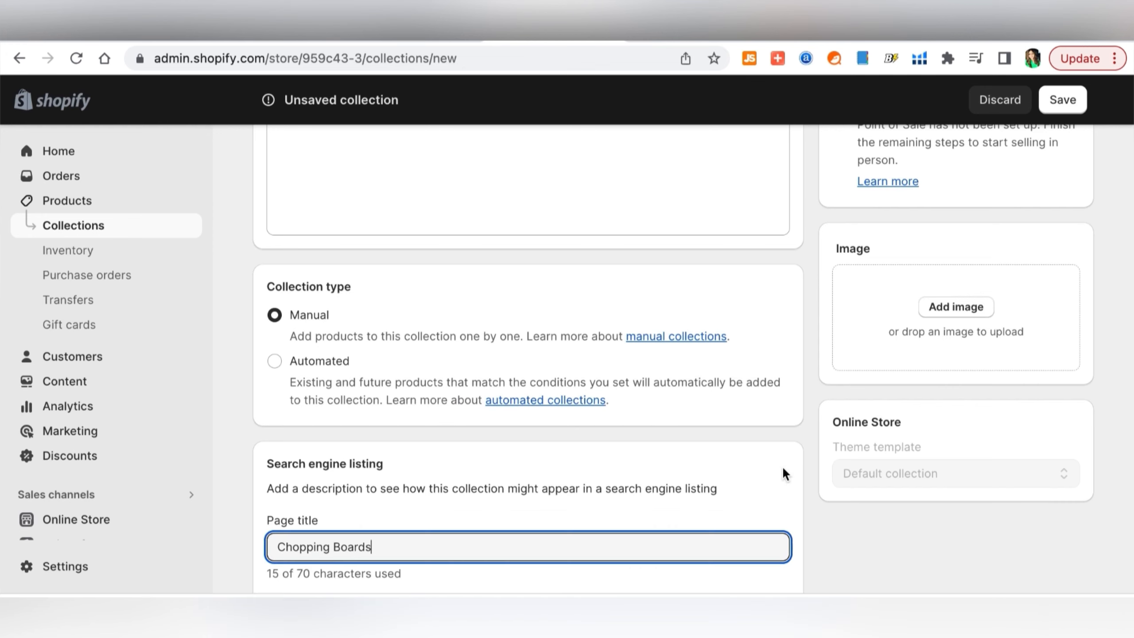
{"action": "scroll", "coordinate": [781, 467], "scroll_direction": "down", "scroll_amount": 5}
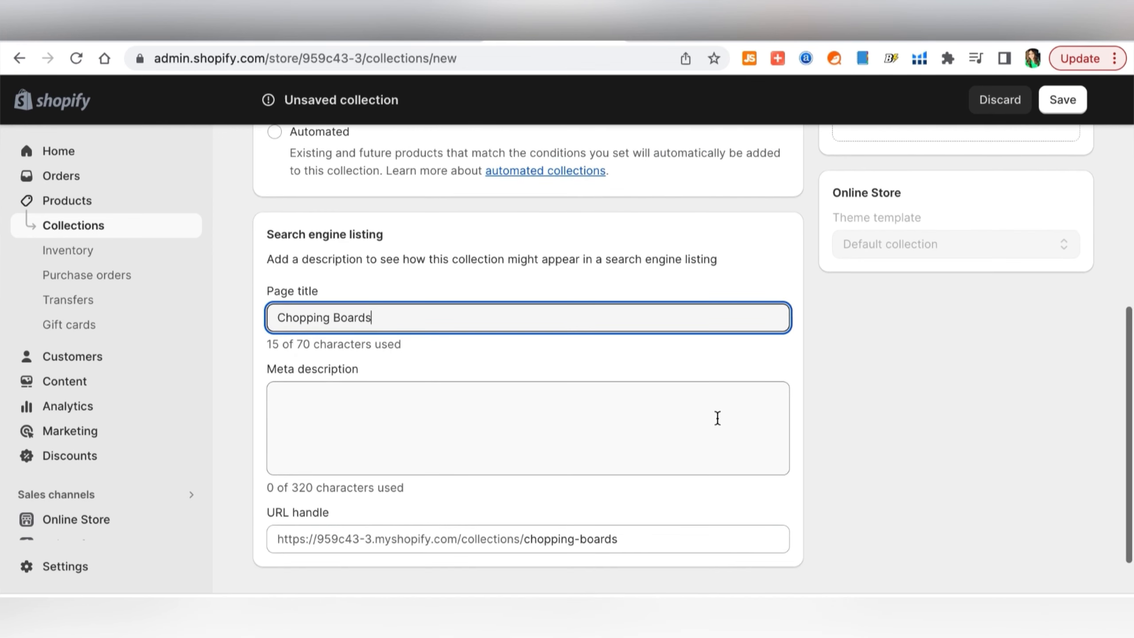
{"action": "type", "text": "- Home "}
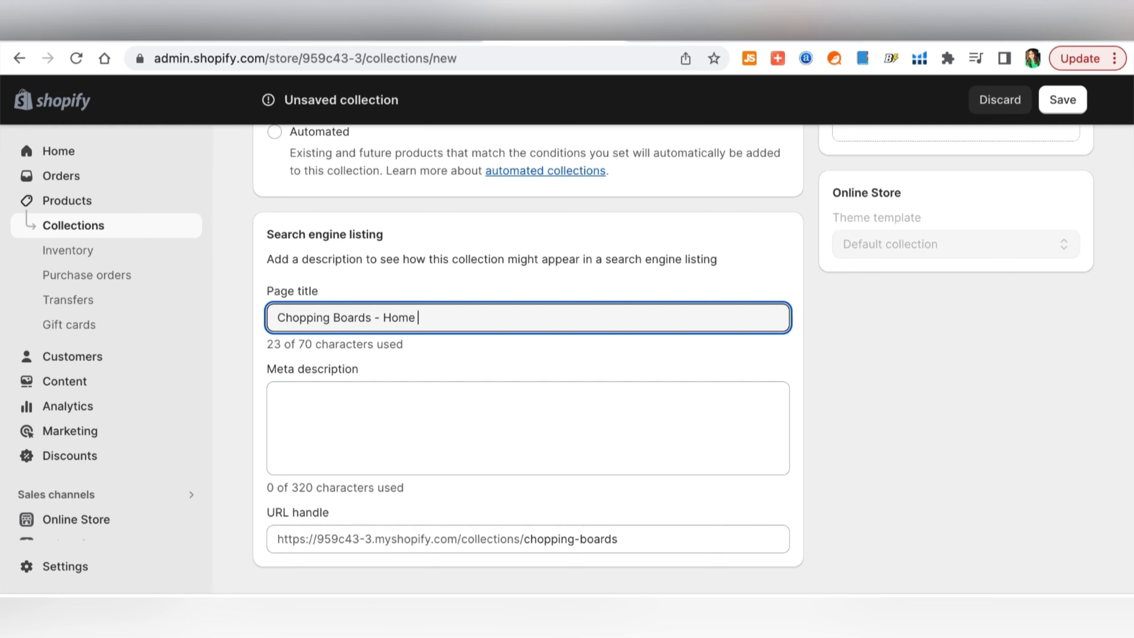
{"action": "type", "text": "Good"}
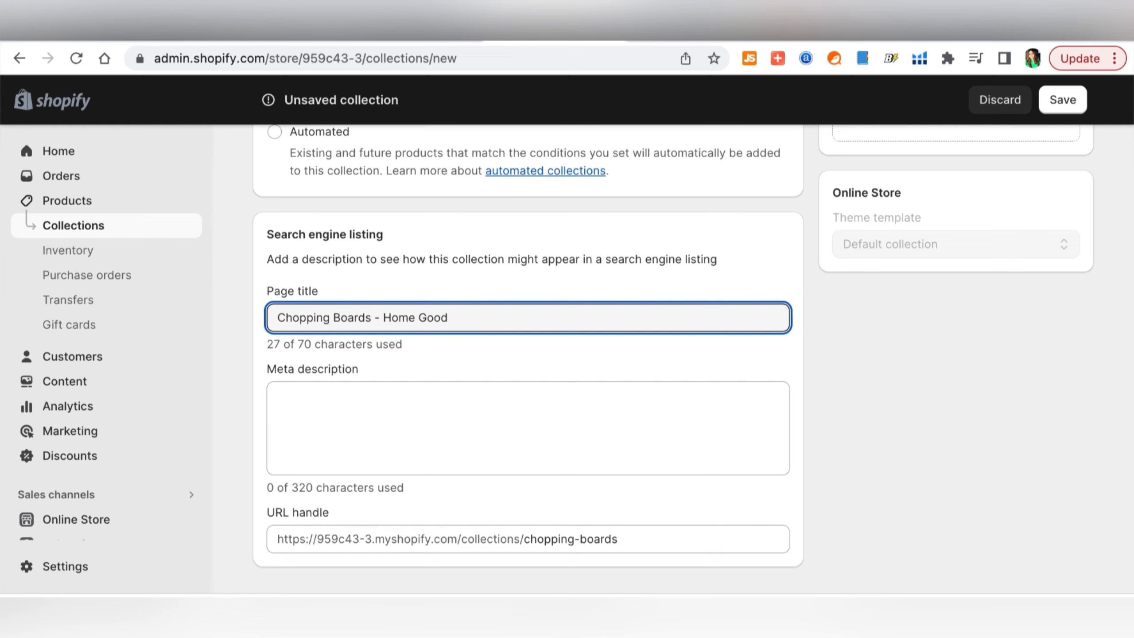
{"action": "type", "text": "s"}
{"action": "type", "text": " Store"}
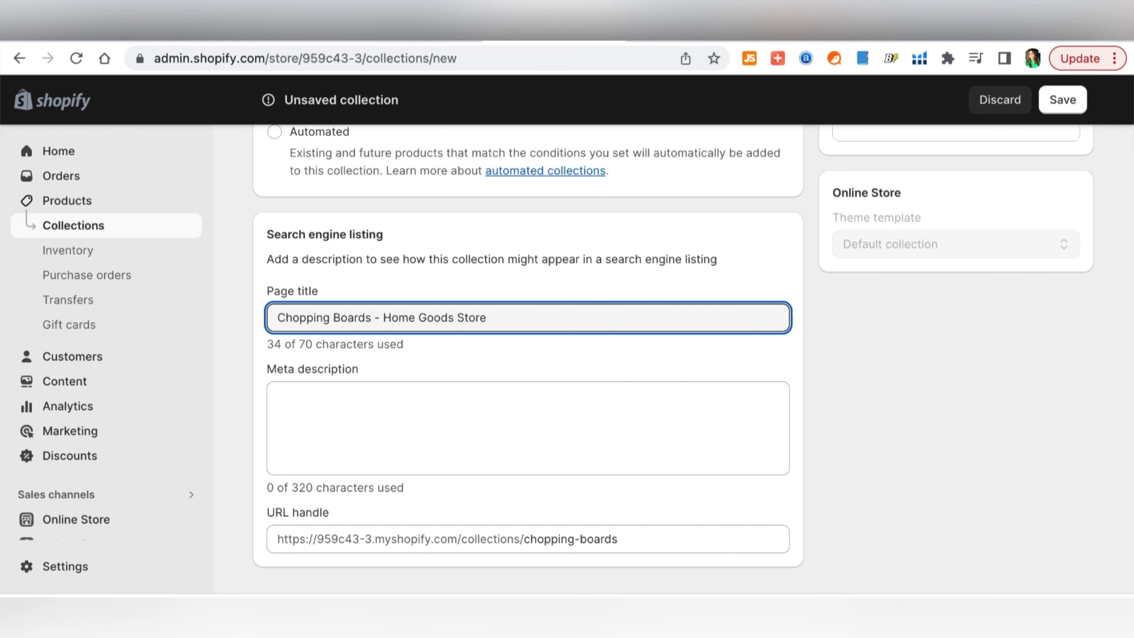
Fill in the meta description with "Shop Kitchenware" and product lines from "Made of high quality wood material" to "Perfect gift for yourself, your family and a friend"
{"action": "key", "text": "Tab"}
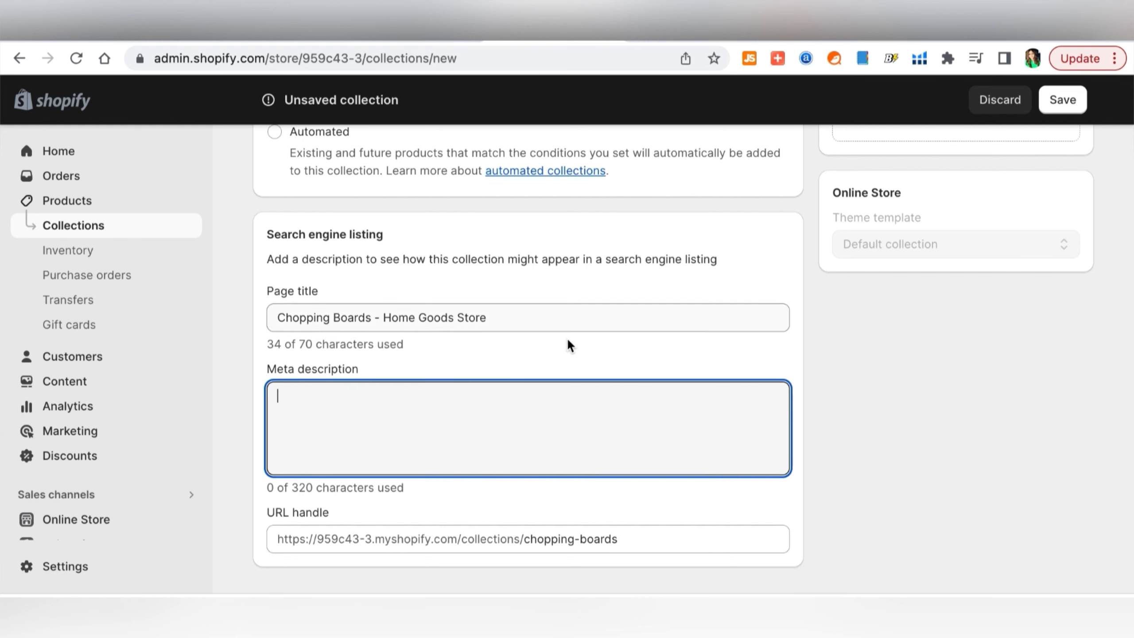
{"action": "type", "text": "Made of high quality wood material Sturdy construction ensures longevity and durability Avoid chipping even through prolonged usage An efficient base that lets you cut, chop, dice and slice your vegetables and fruits Perfect gift for yourself, your family and a friend"}
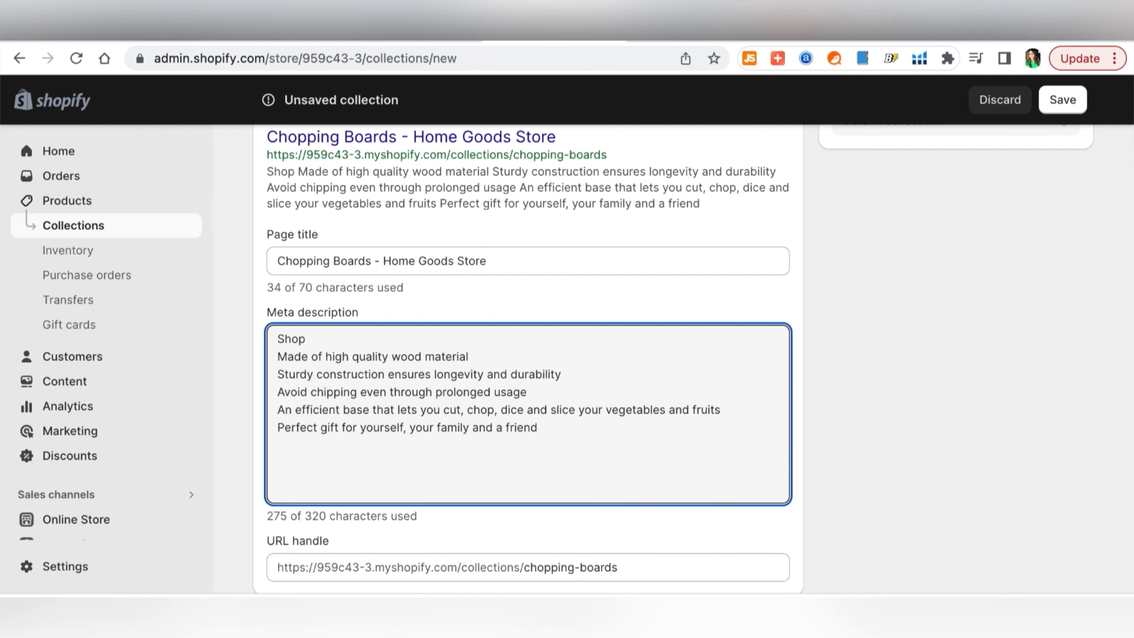
{"action": "type", "text": "Kit"}
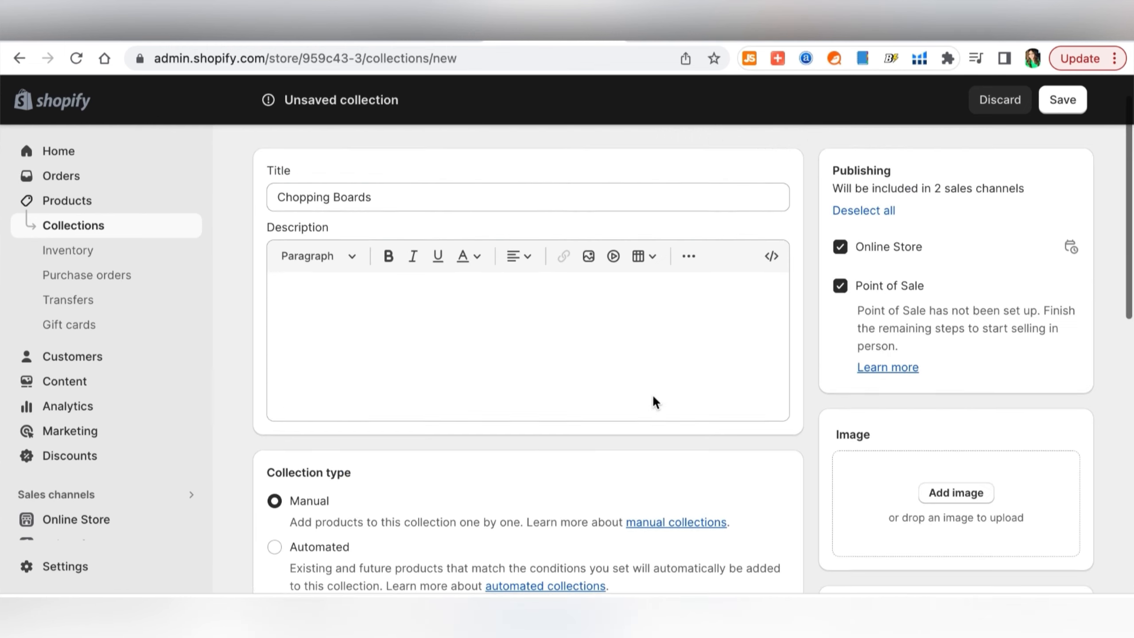
Add 12.jpeg from the Photos folder as the collection image and save the collection
{"action": "scroll", "coordinate": [652, 393], "scroll_direction": "down", "scroll_amount": 1}
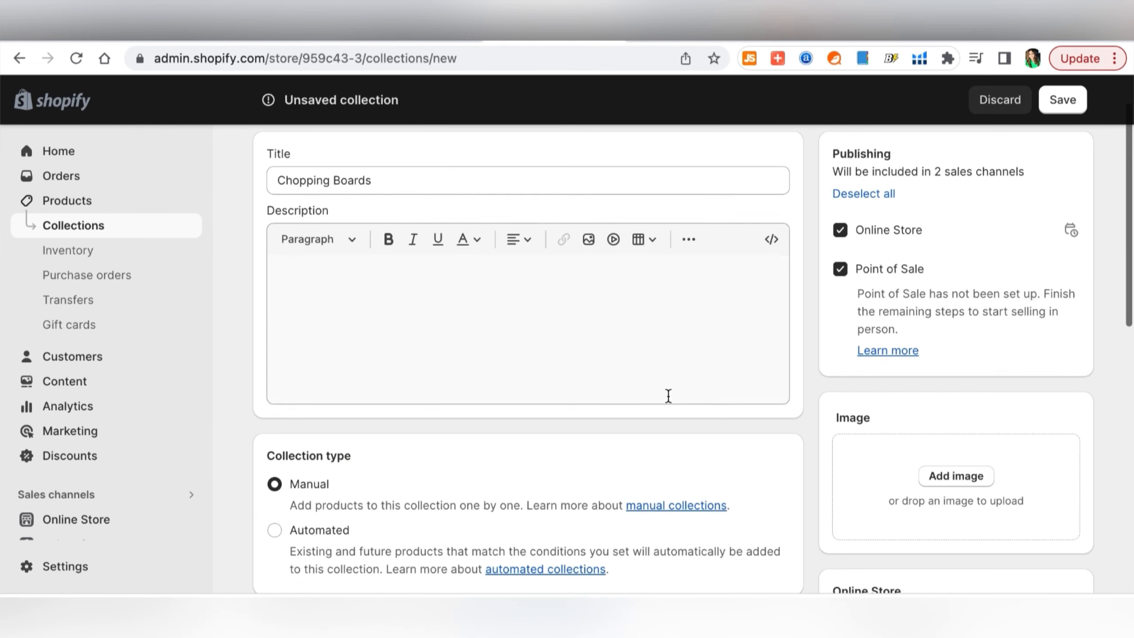
{"action": "left_click", "coordinate": [956, 475]}
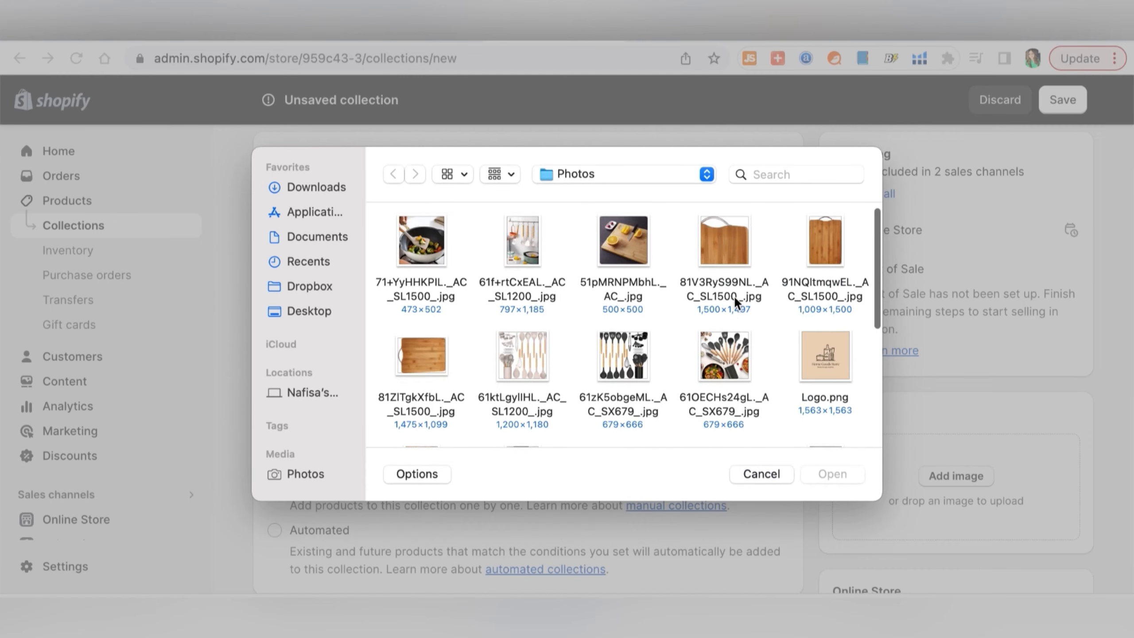
{"action": "scroll", "coordinate": [736, 304], "scroll_direction": "down", "scroll_amount": 3}
{"action": "left_click", "coordinate": [617, 352]}
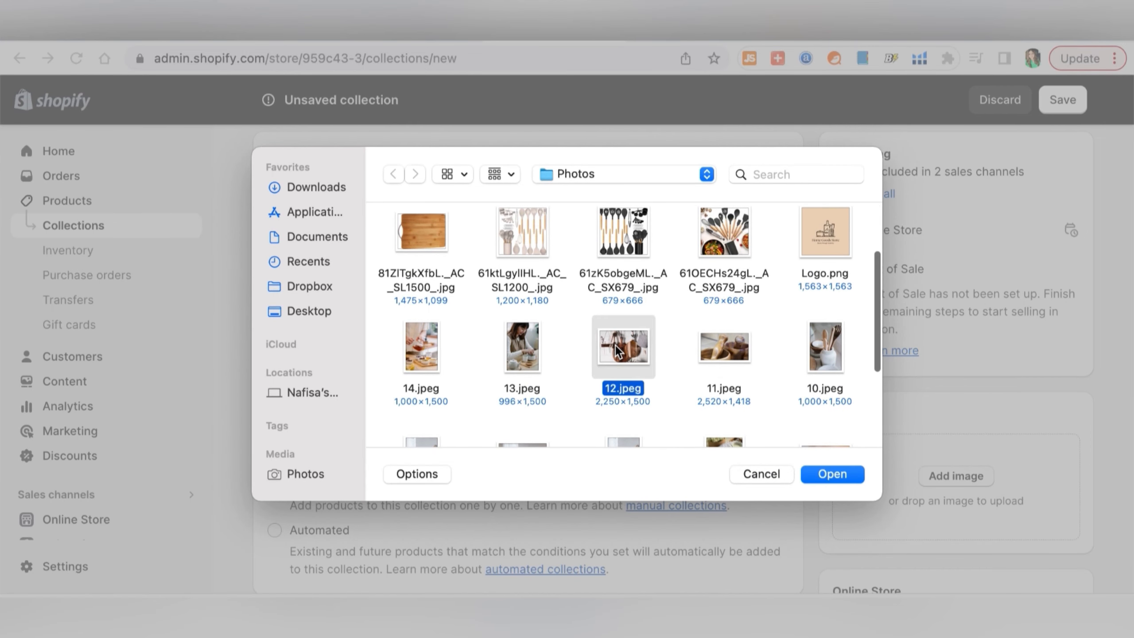
{"action": "left_click", "coordinate": [832, 475]}
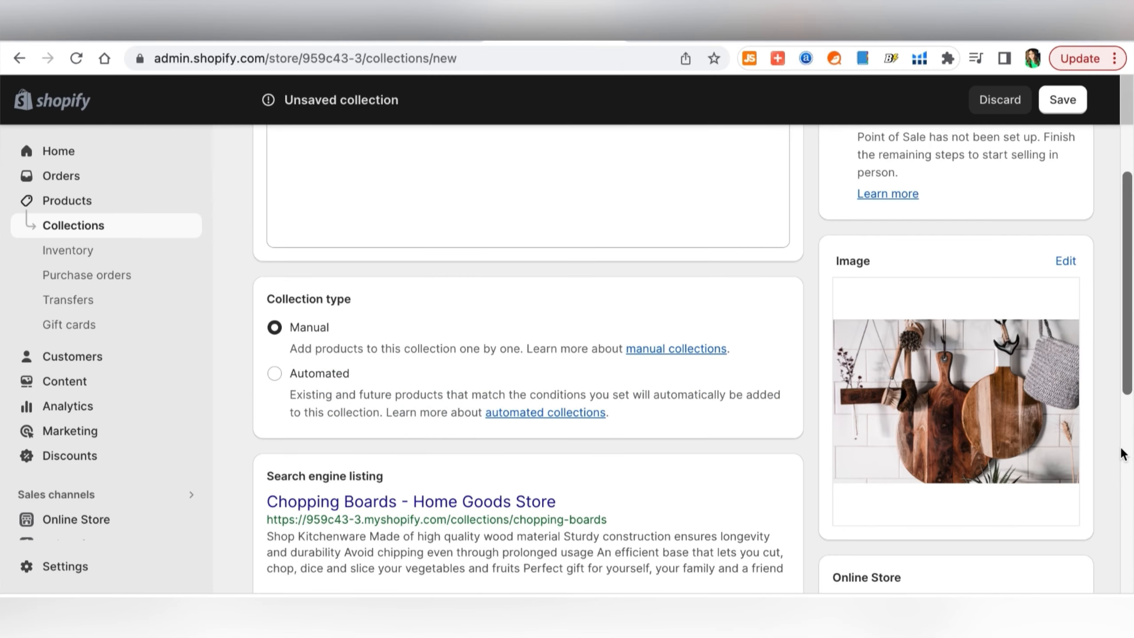
{"action": "scroll", "coordinate": [1112, 500], "scroll_direction": "up", "scroll_amount": 5}
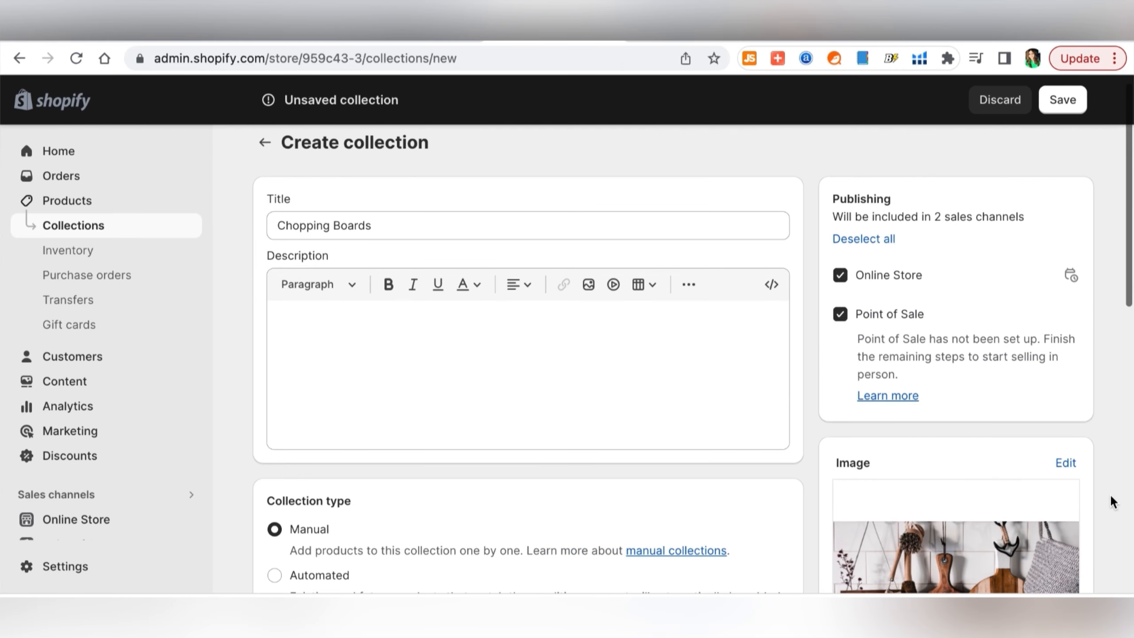
{"action": "left_click", "coordinate": [1070, 106]}
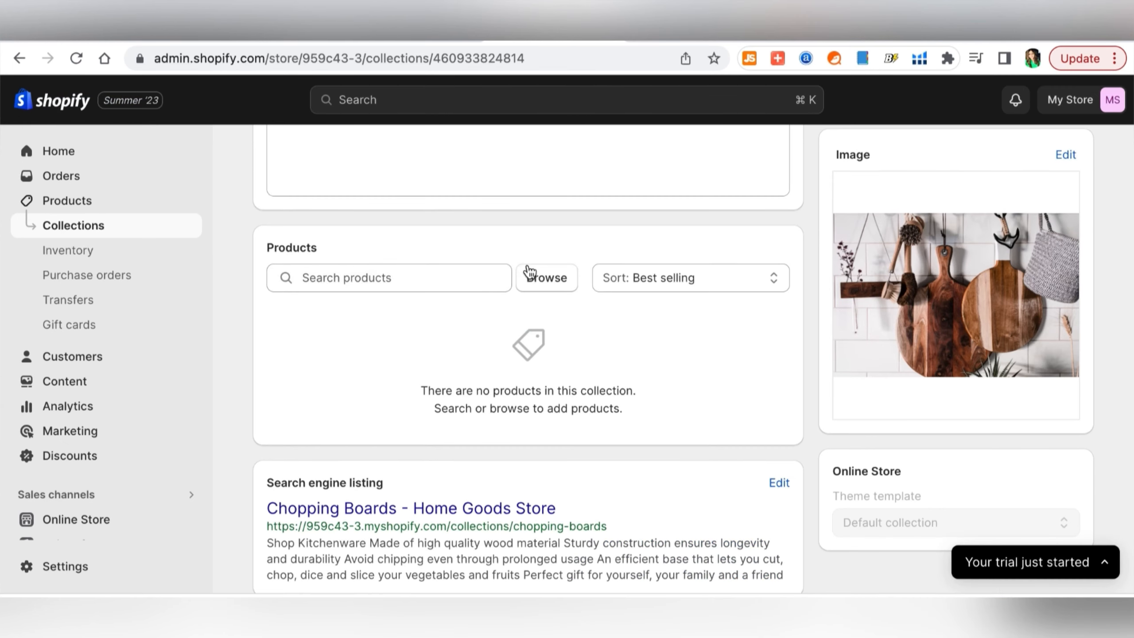
Add the Wooden Chopping Board and Premium Bamboo Chopping Board products to the collection
{"action": "left_click", "coordinate": [542, 281]}
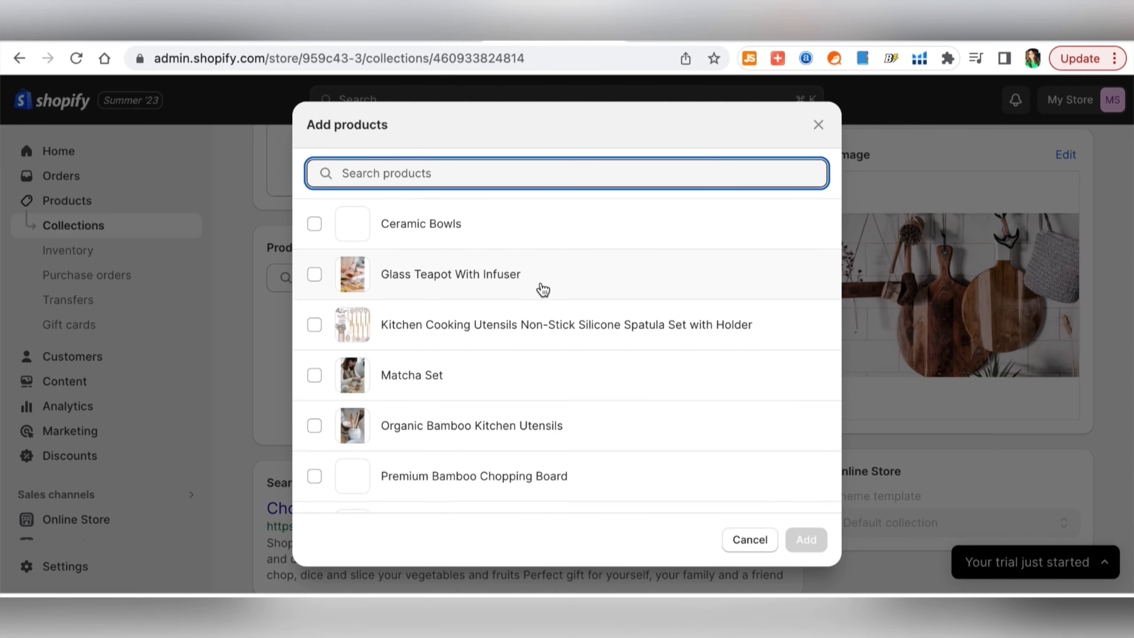
{"action": "scroll", "coordinate": [609, 315], "scroll_direction": "down", "scroll_amount": 3}
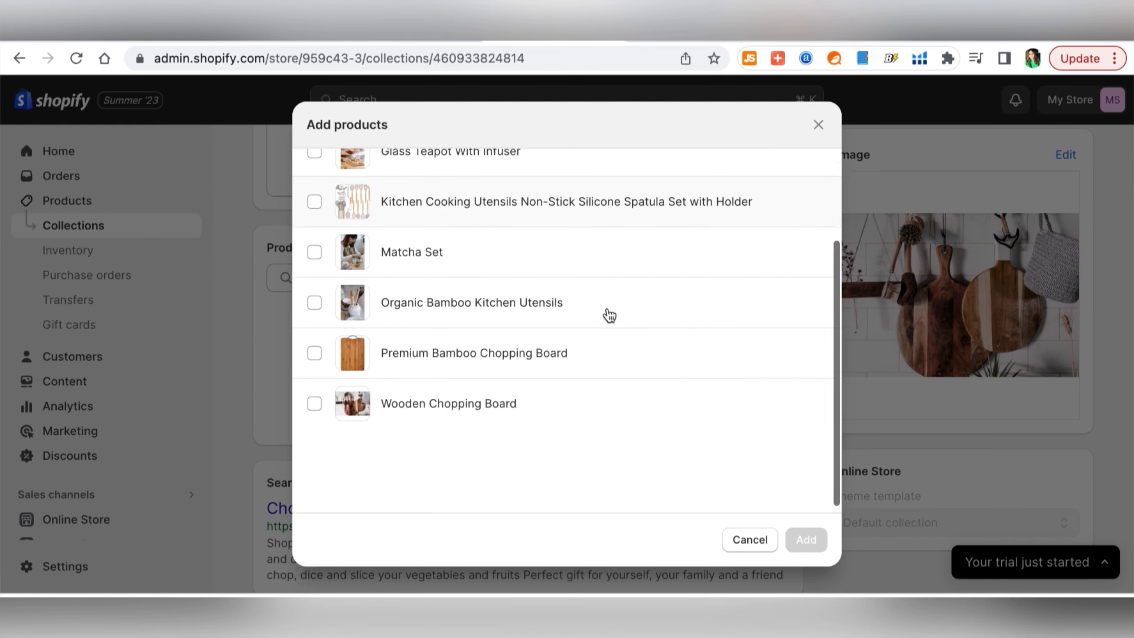
{"action": "left_click", "coordinate": [317, 444]}
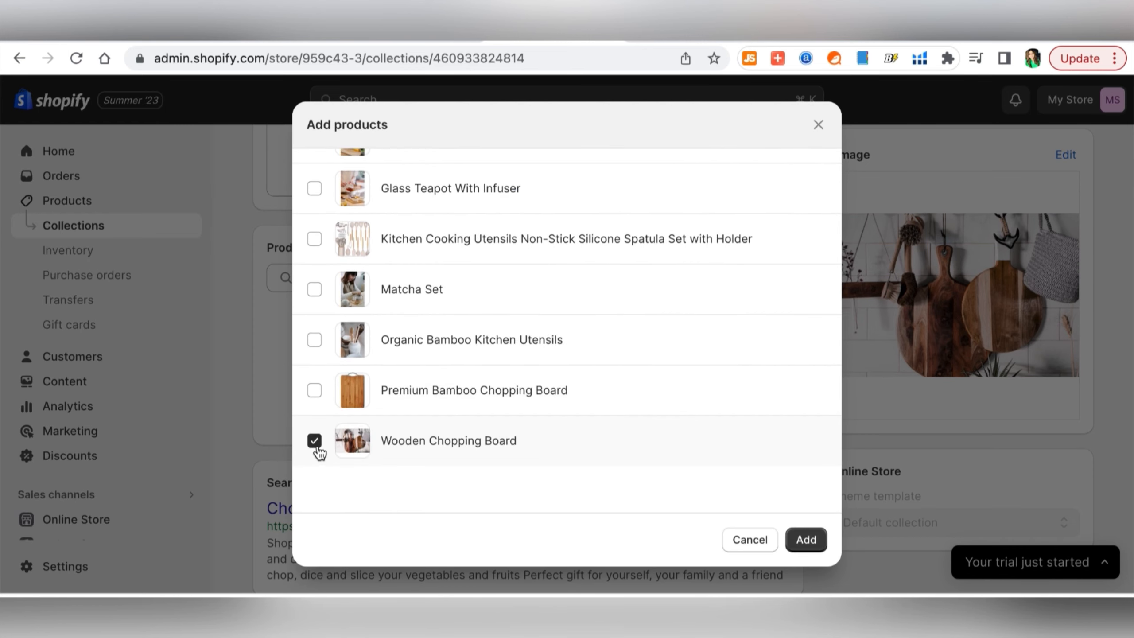
{"action": "scroll", "coordinate": [555, 418], "scroll_direction": "up", "scroll_amount": 3}
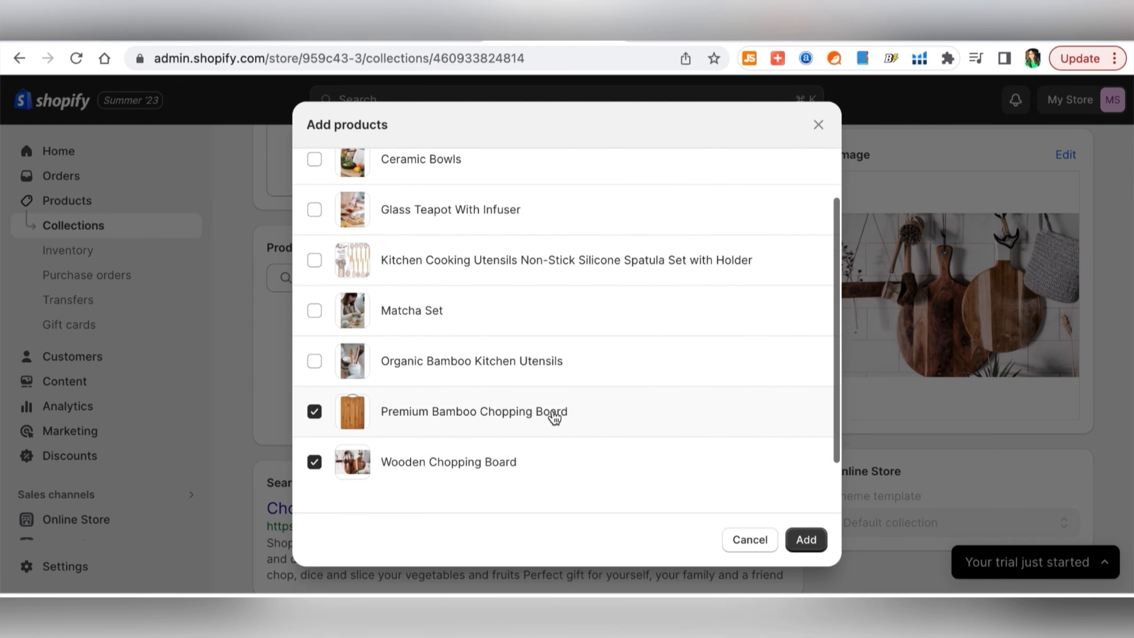
{"action": "scroll", "coordinate": [555, 418], "scroll_direction": "down", "scroll_amount": 2}
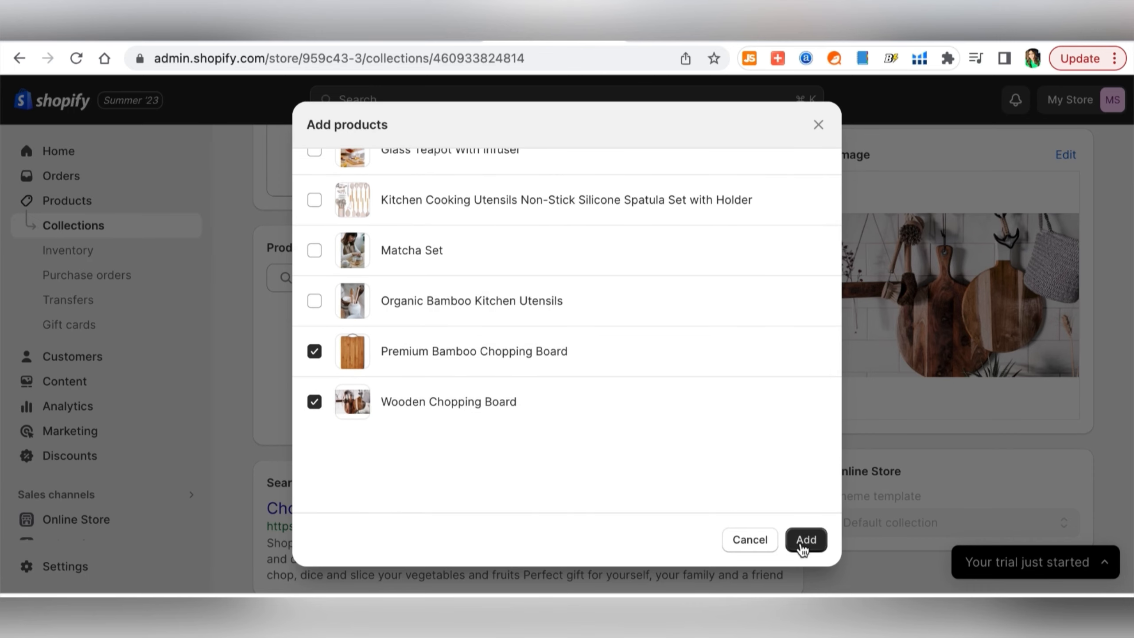
{"action": "left_click", "coordinate": [805, 540]}
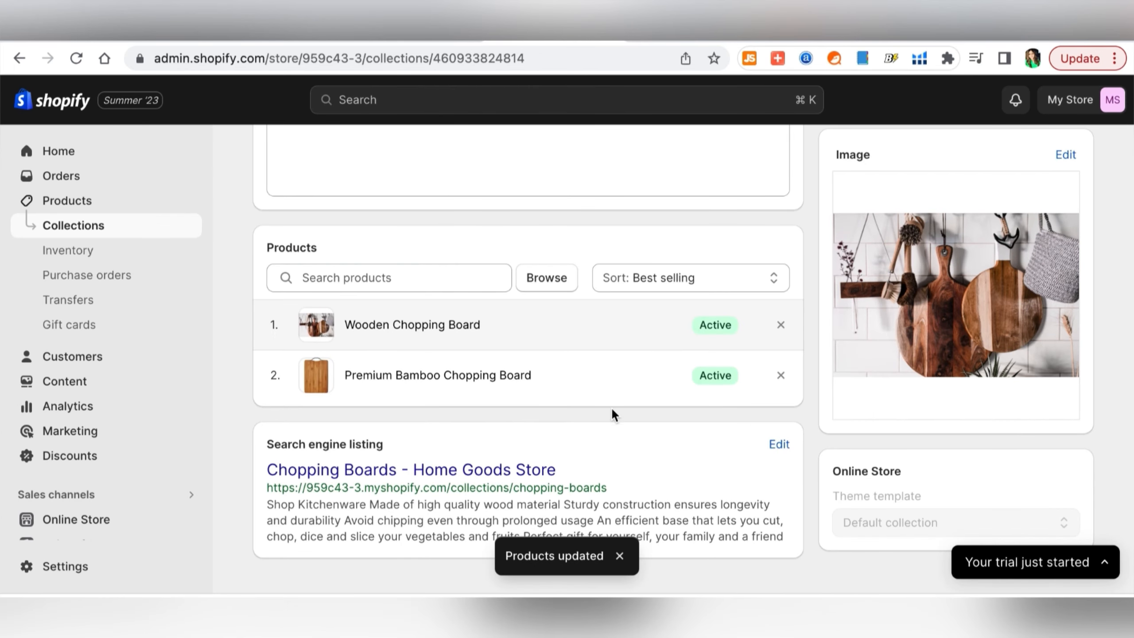
Set the collection's product sorting to Manually and move Wooden Chopping Board below Premium Bamboo Chopping Board
{"action": "left_click", "coordinate": [759, 278]}
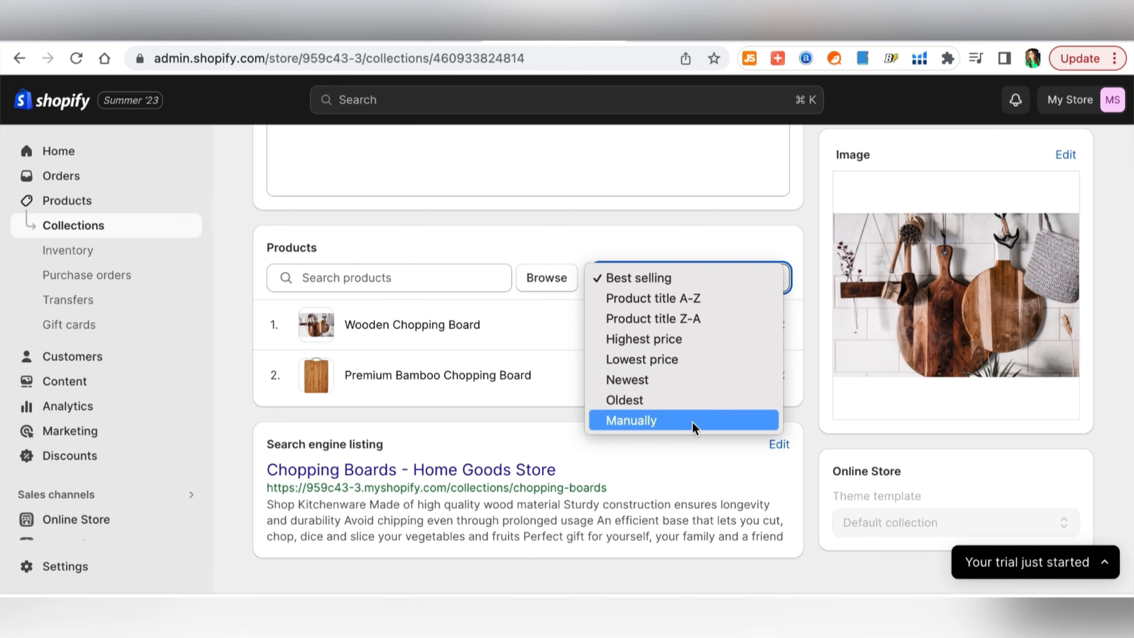
{"action": "left_click", "coordinate": [657, 420]}
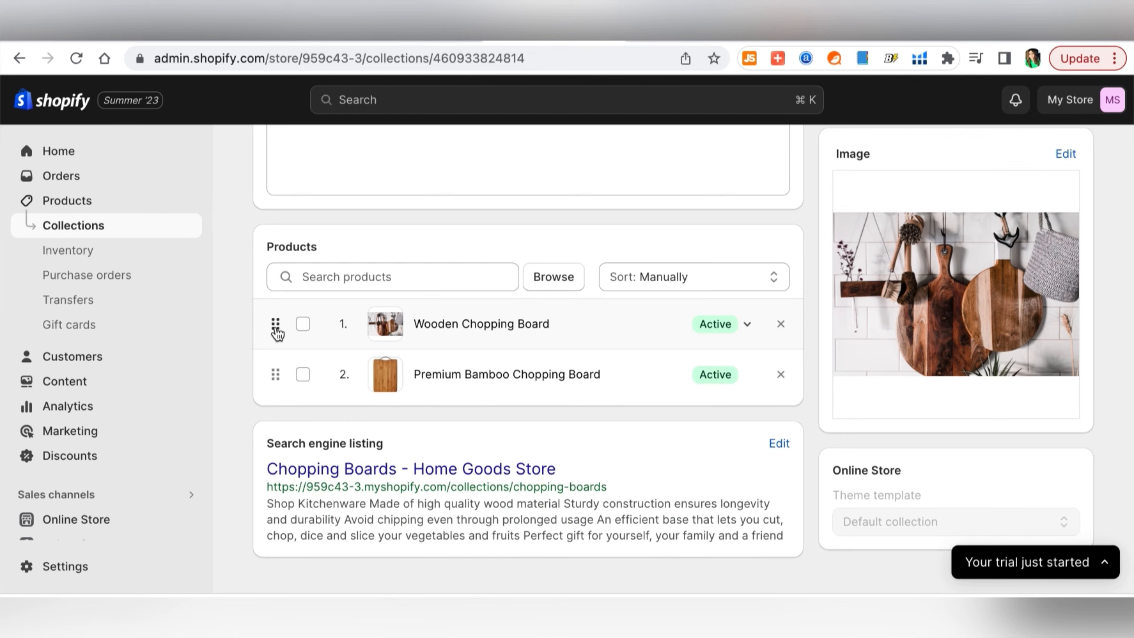
{"action": "left_click_drag", "start_coordinate": [277, 332], "coordinate": [276, 395]}
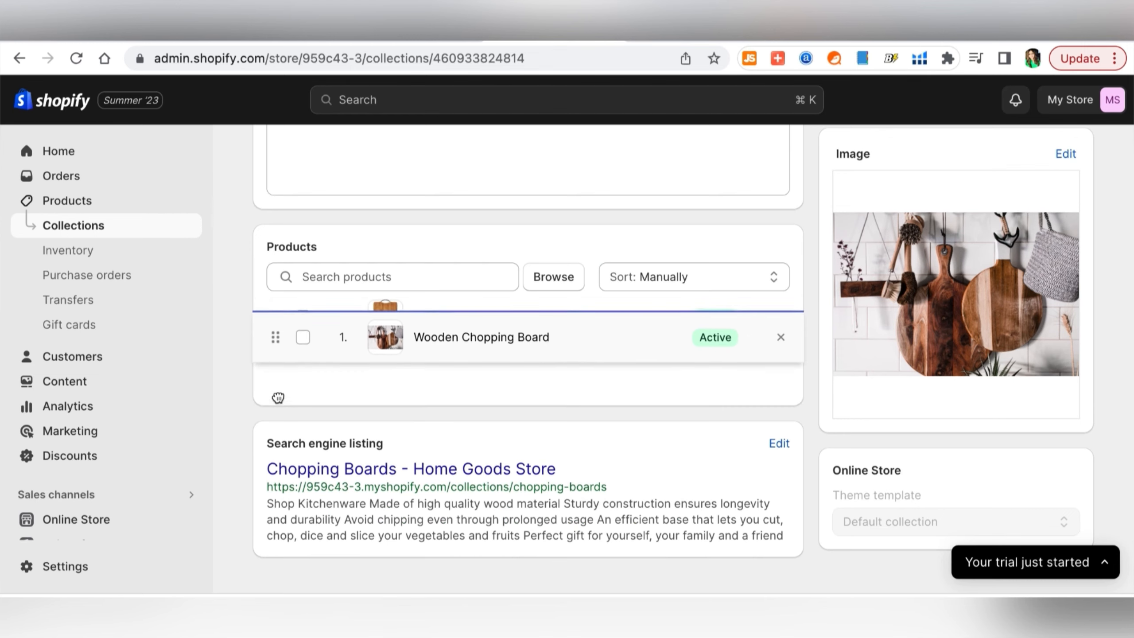
Return to the collections list, create another collection with a title beginning "Kitch", and open the product selection for it
{"action": "scroll", "coordinate": [586, 298], "scroll_direction": "up", "scroll_amount": 8}
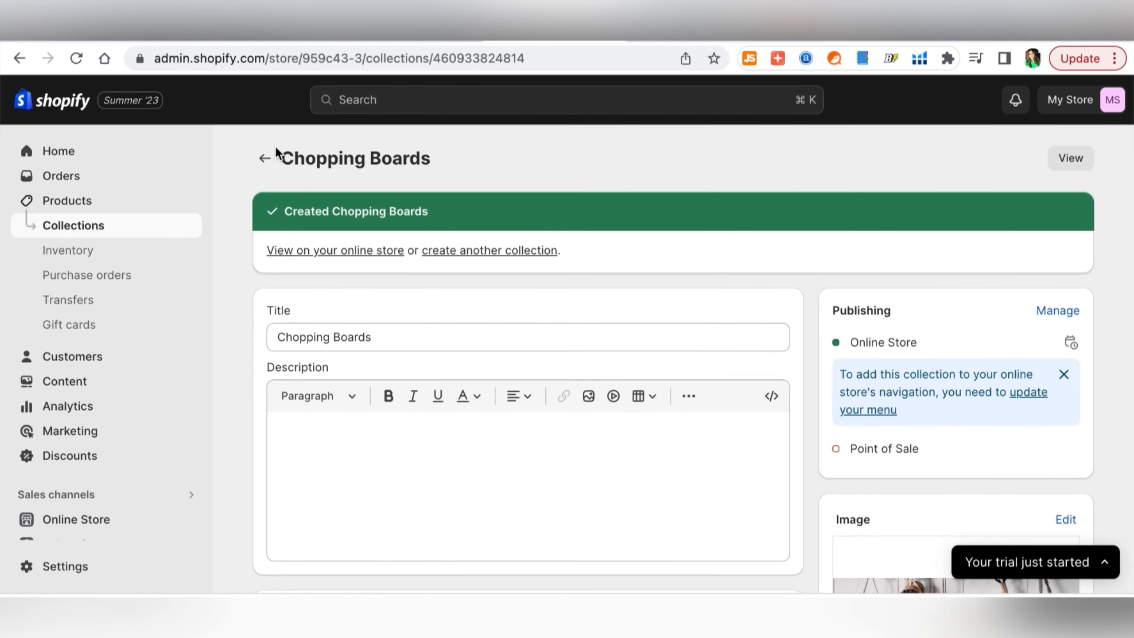
{"action": "left_click", "coordinate": [266, 158]}
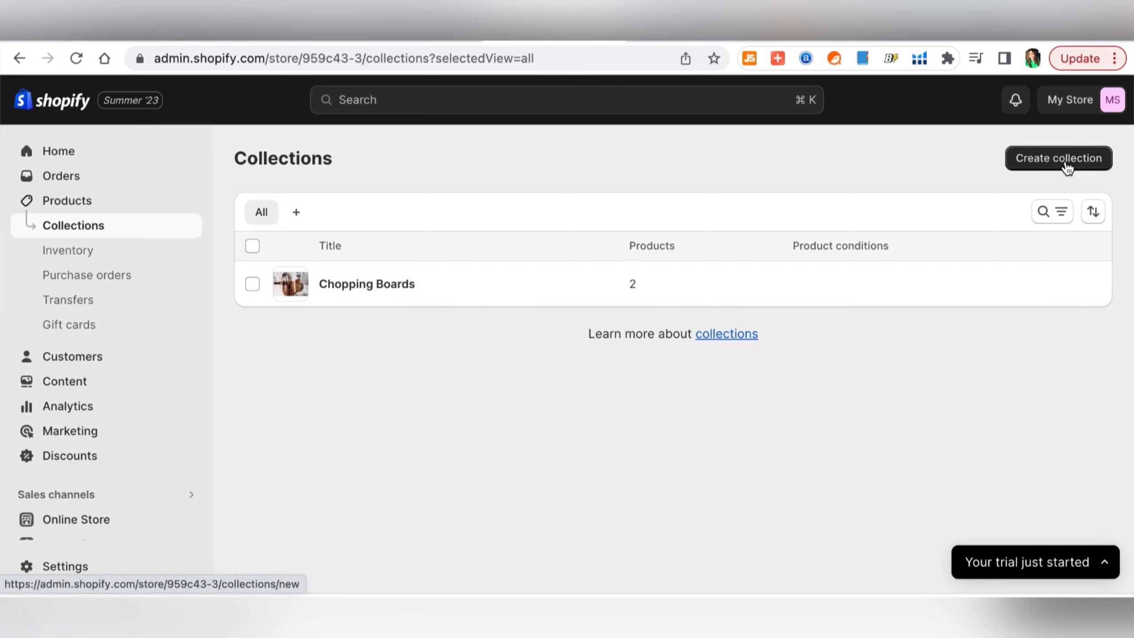
{"action": "left_click", "coordinate": [1065, 160]}
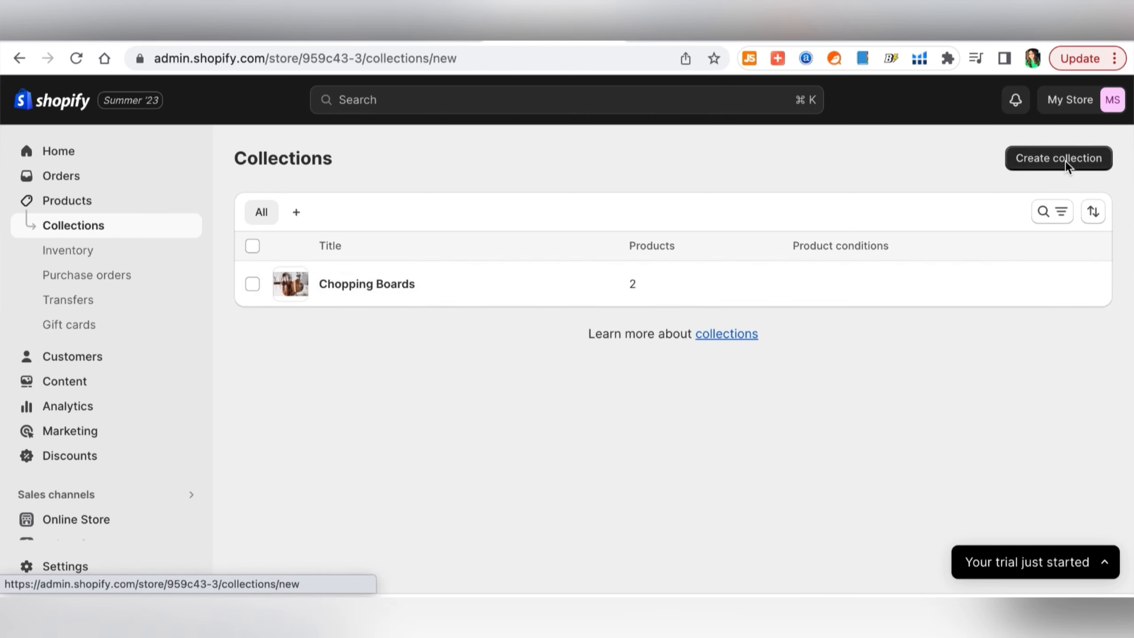
{"action": "type", "text": "Kitch"}
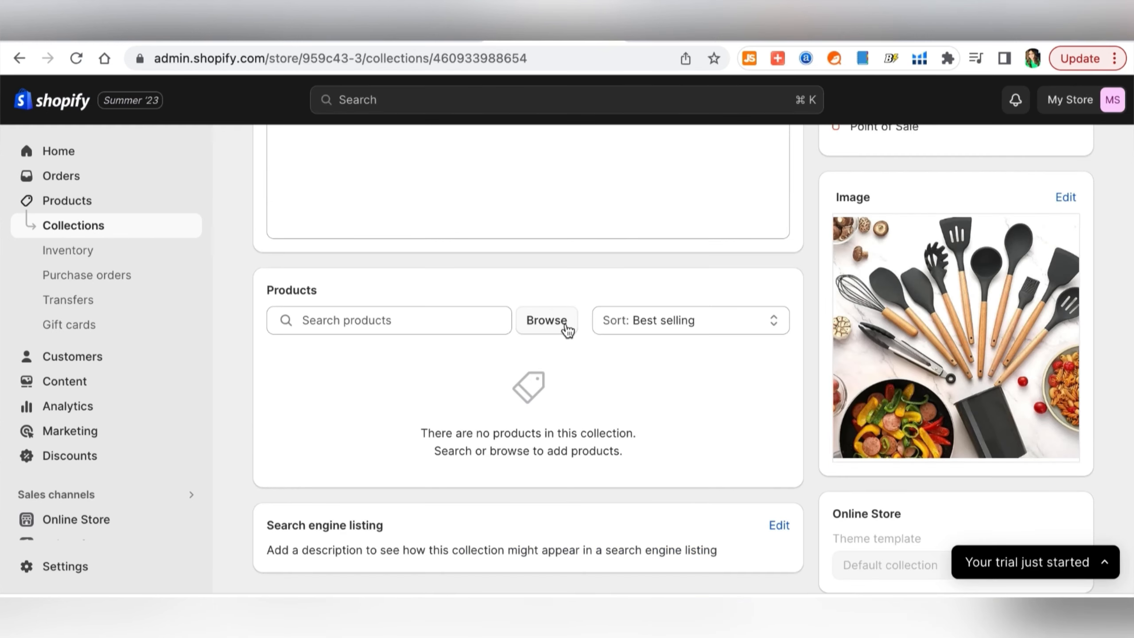
{"action": "left_click", "coordinate": [566, 326]}
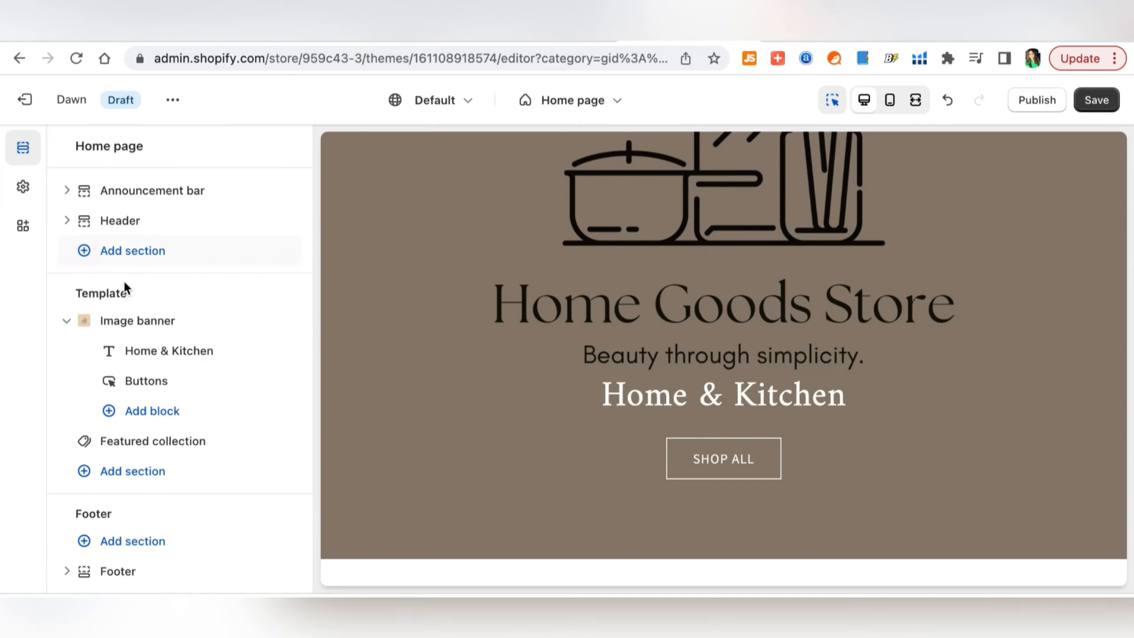
Examine the home page preview in the theme editor from the image banner down to the Featured products section
{"action": "scroll", "coordinate": [546, 385], "scroll_direction": "down", "scroll_amount": 5}
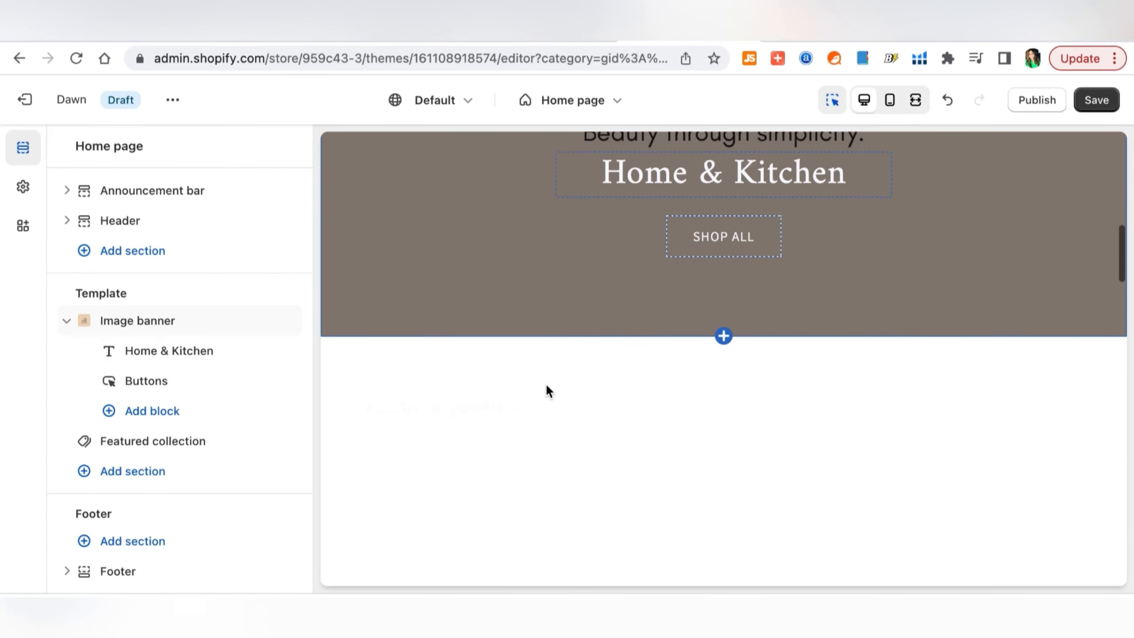
{"action": "scroll", "coordinate": [545, 383], "scroll_direction": "down", "scroll_amount": 4}
{"action": "scroll", "coordinate": [547, 386], "scroll_direction": "down", "scroll_amount": 3}
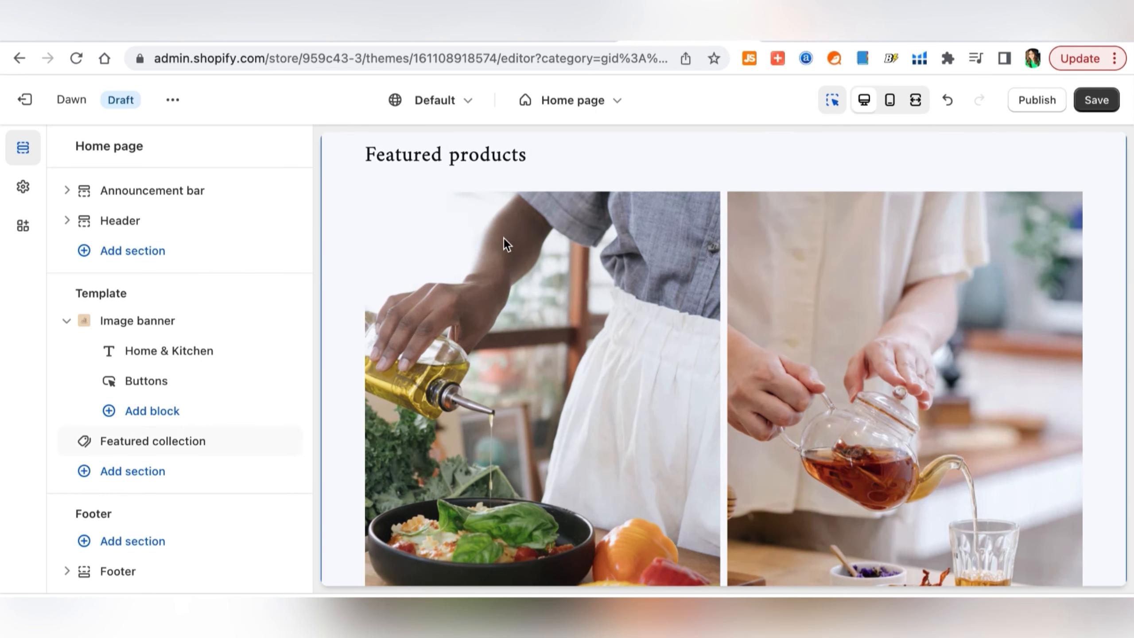
{"action": "scroll", "coordinate": [678, 331], "scroll_direction": "down", "scroll_amount": 3}
{"action": "scroll", "coordinate": [678, 331], "scroll_direction": "down", "scroll_amount": 5}
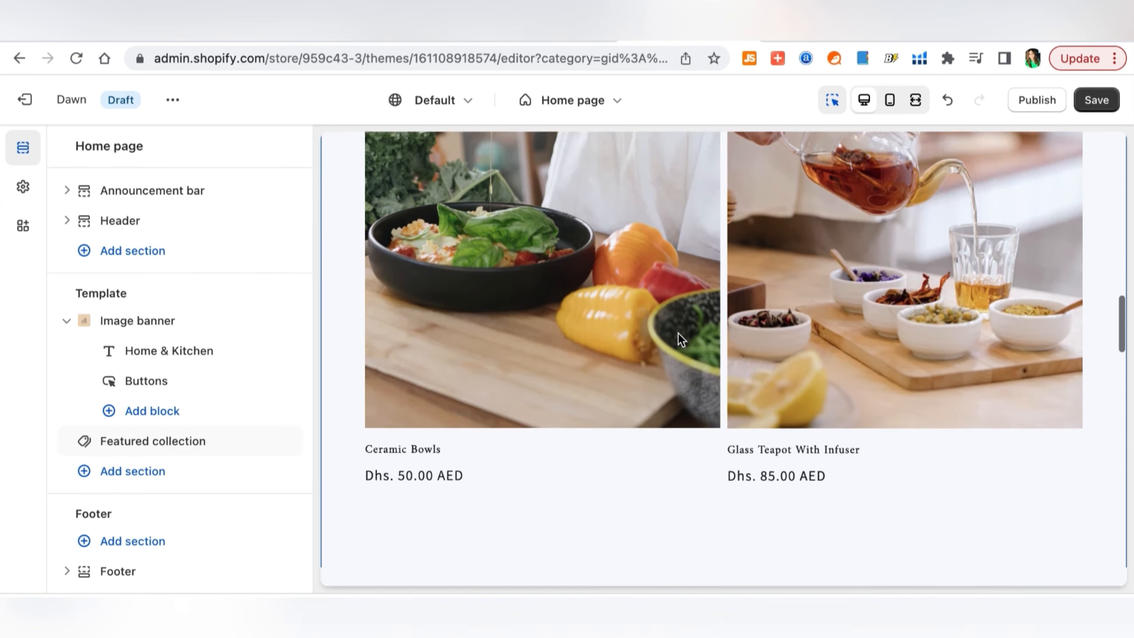
Examine the Featured products section in the home page preview, from Ceramic Bowls down to Wooden Chopping Board
{"action": "scroll", "coordinate": [699, 370], "scroll_direction": "down", "scroll_amount": 5}
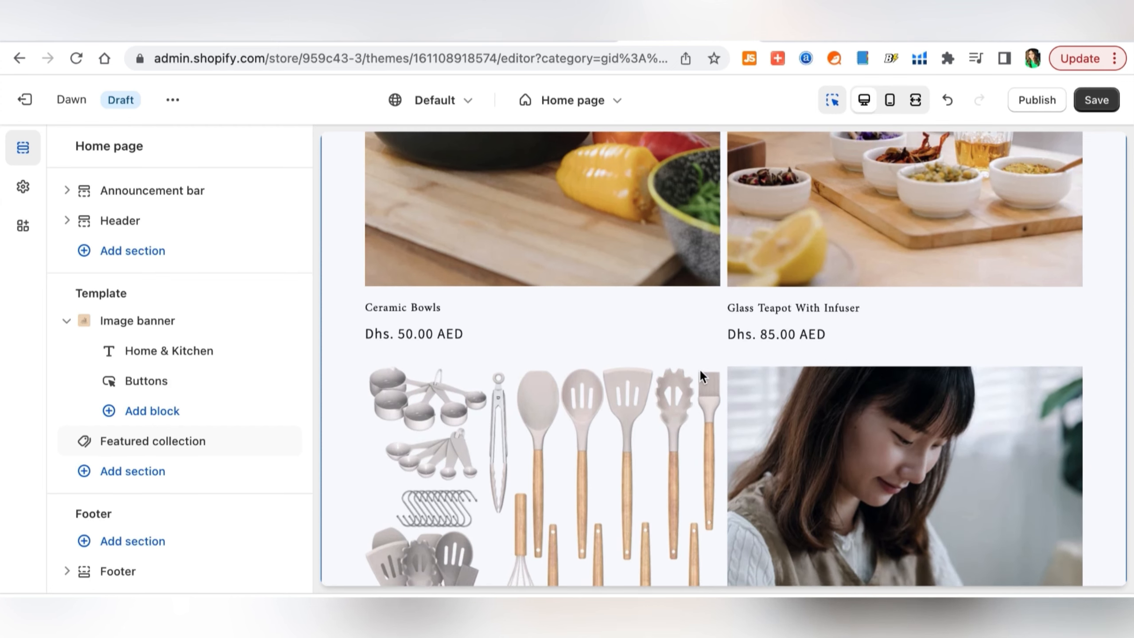
{"action": "scroll", "coordinate": [700, 372], "scroll_direction": "down", "scroll_amount": 3}
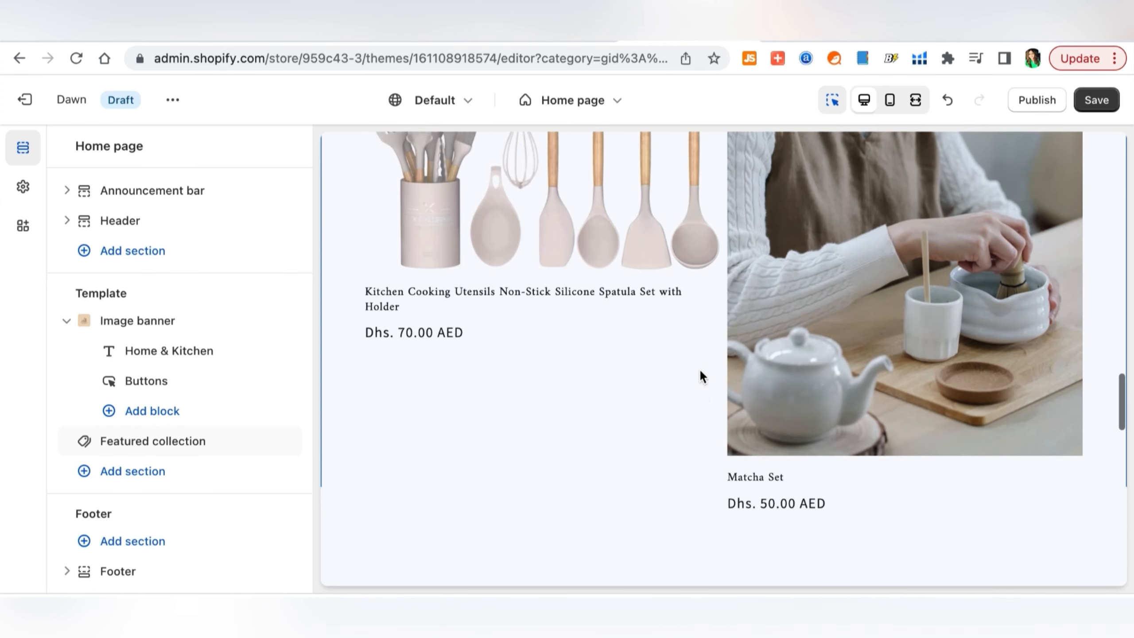
{"action": "scroll", "coordinate": [700, 372], "scroll_direction": "down", "scroll_amount": 7}
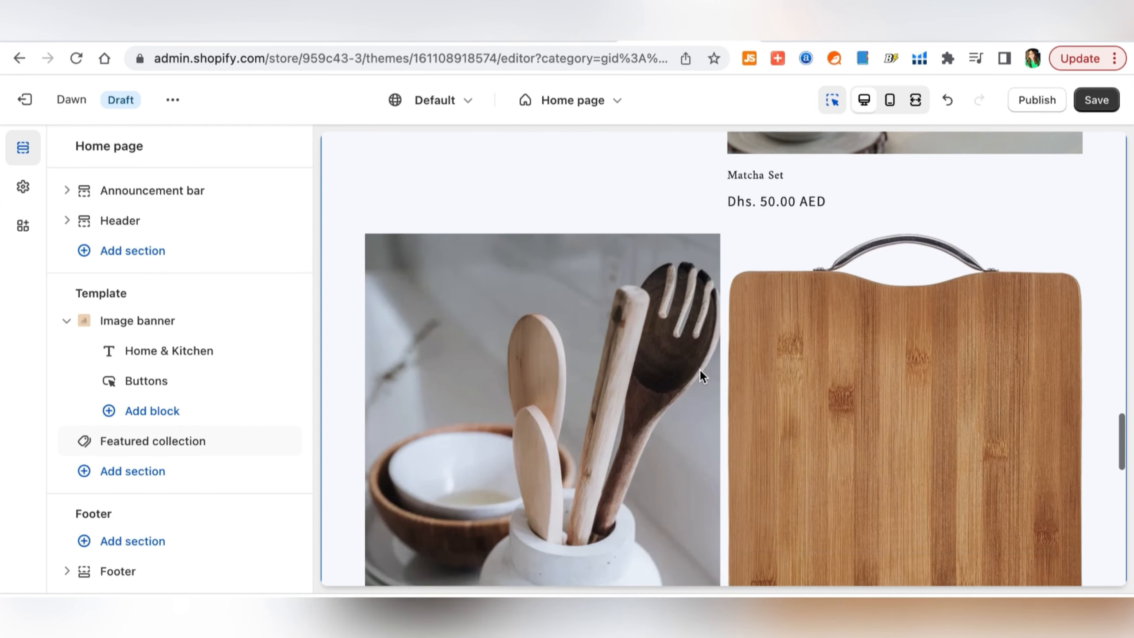
{"action": "scroll", "coordinate": [700, 375], "scroll_direction": "down", "scroll_amount": 7}
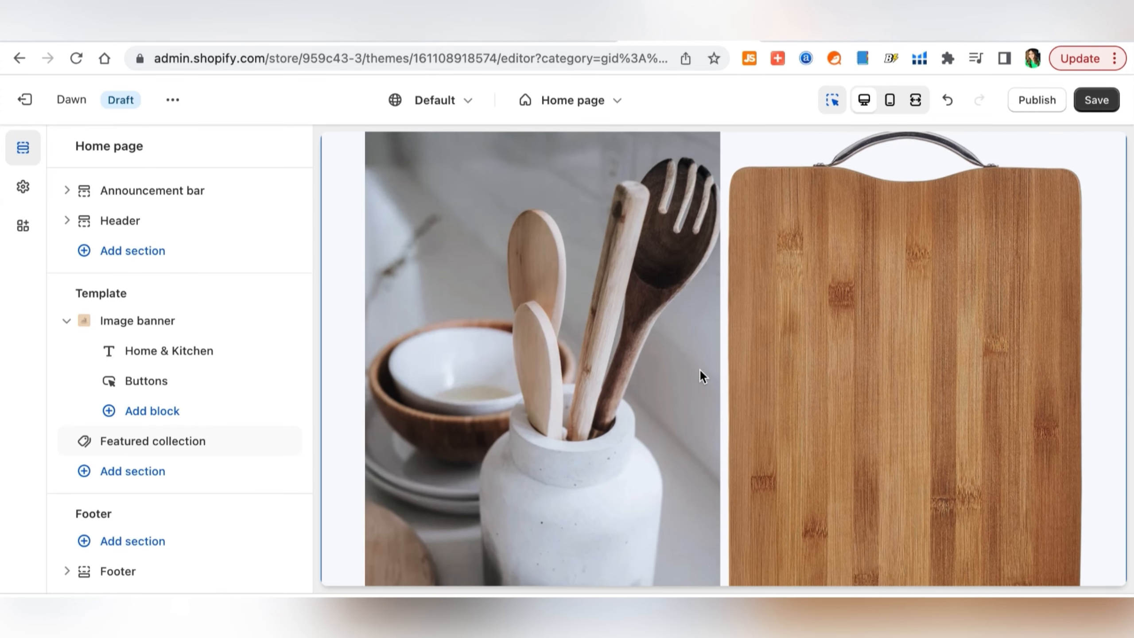
{"action": "scroll", "coordinate": [699, 369], "scroll_direction": "down", "scroll_amount": 2}
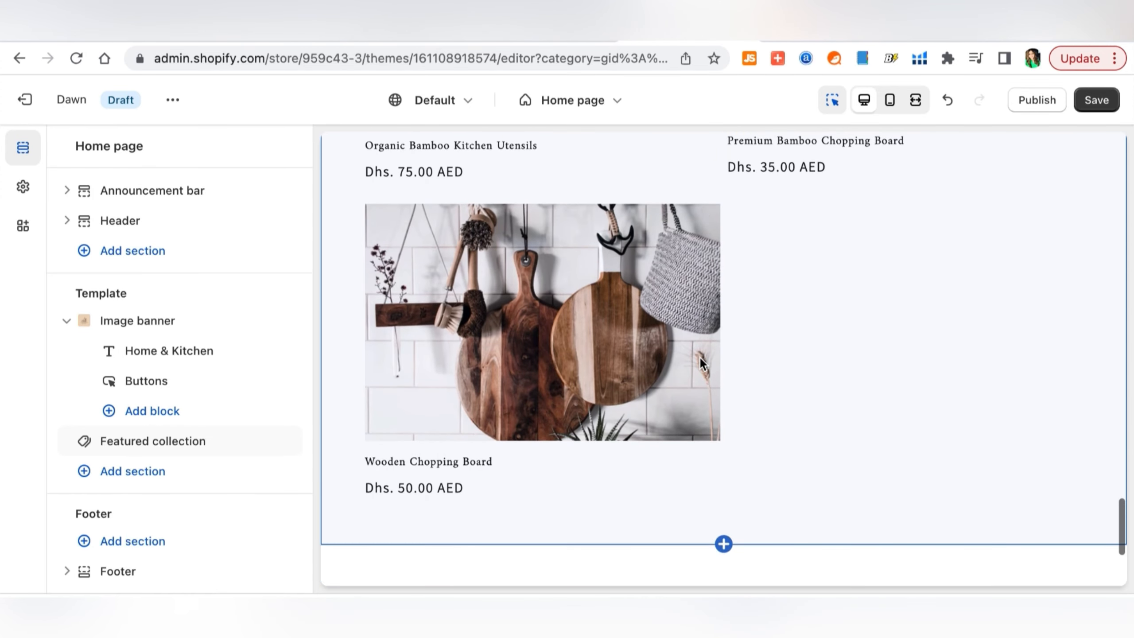
{"action": "scroll", "coordinate": [700, 358], "scroll_direction": "up", "scroll_amount": 8}
{"action": "scroll", "coordinate": [700, 363], "scroll_direction": "up", "scroll_amount": 15}
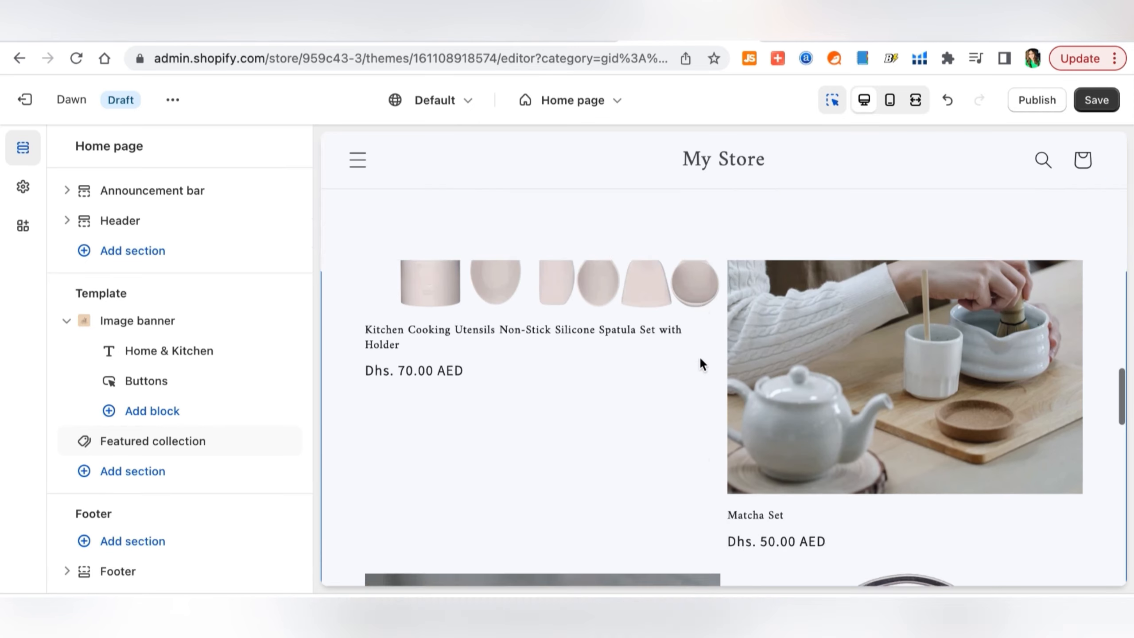
{"action": "scroll", "coordinate": [700, 358], "scroll_direction": "down", "scroll_amount": 3}
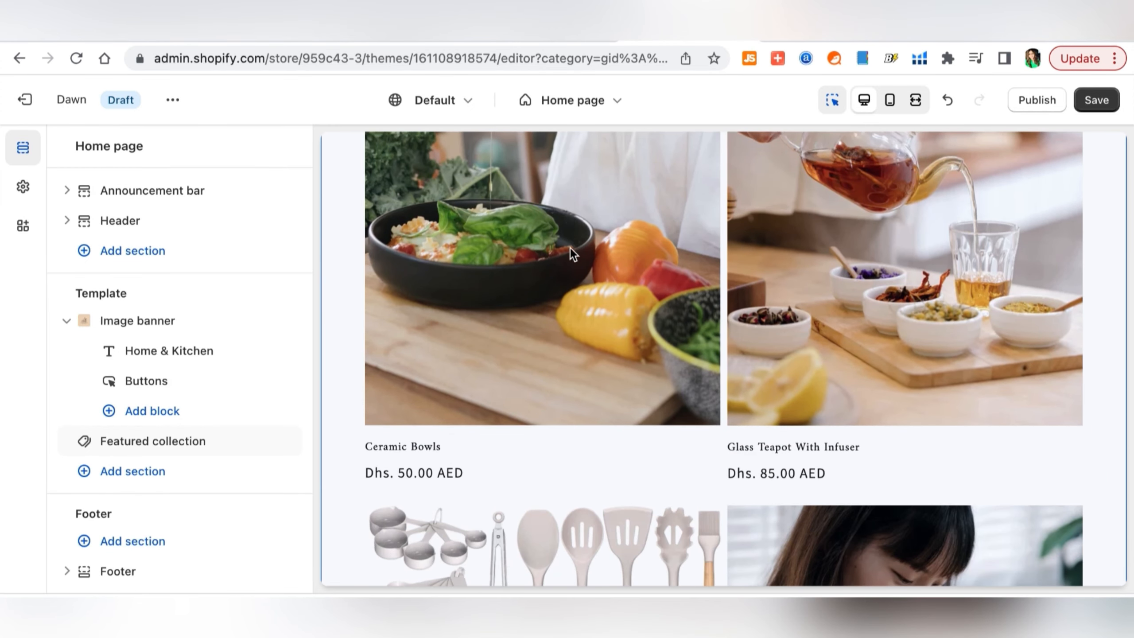
Add a Collection list section between the image banner and the Featured products section on the home page
{"action": "scroll", "coordinate": [567, 251], "scroll_direction": "up", "scroll_amount": 4}
{"action": "left_click", "coordinate": [722, 234]}
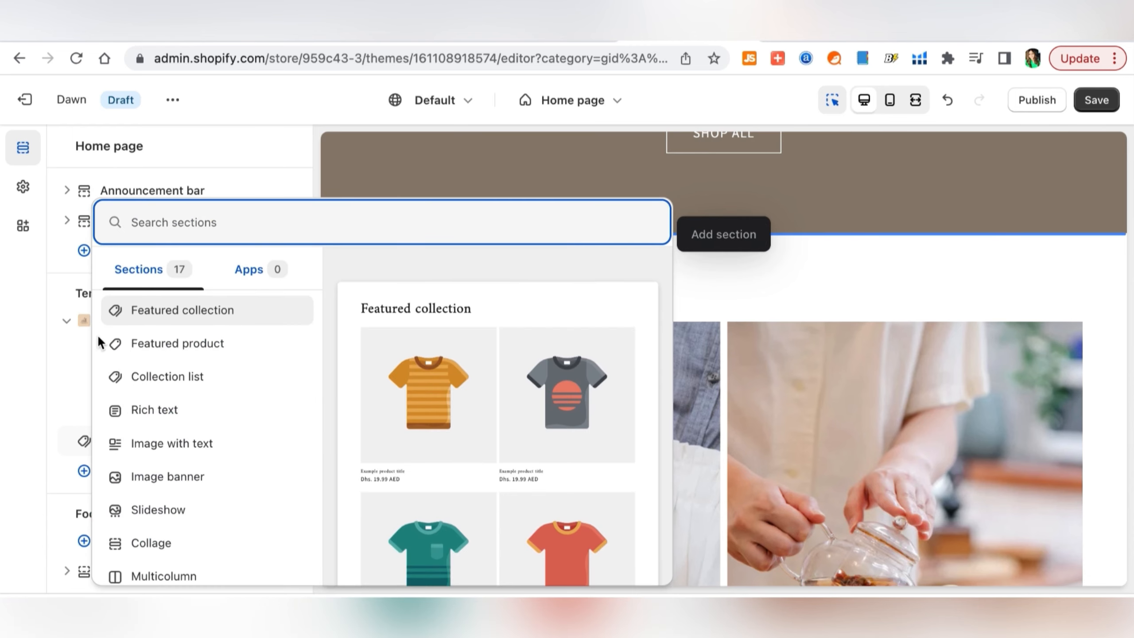
{"action": "scroll", "coordinate": [248, 321], "scroll_direction": "down", "scroll_amount": 5}
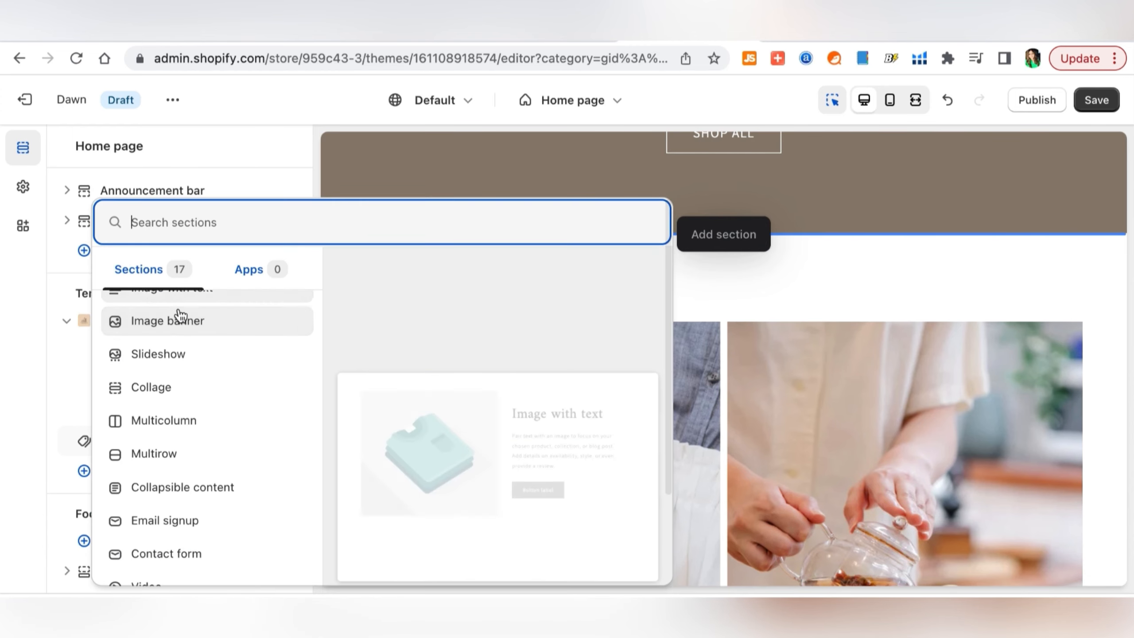
{"action": "scroll", "coordinate": [184, 377], "scroll_direction": "up", "scroll_amount": 5}
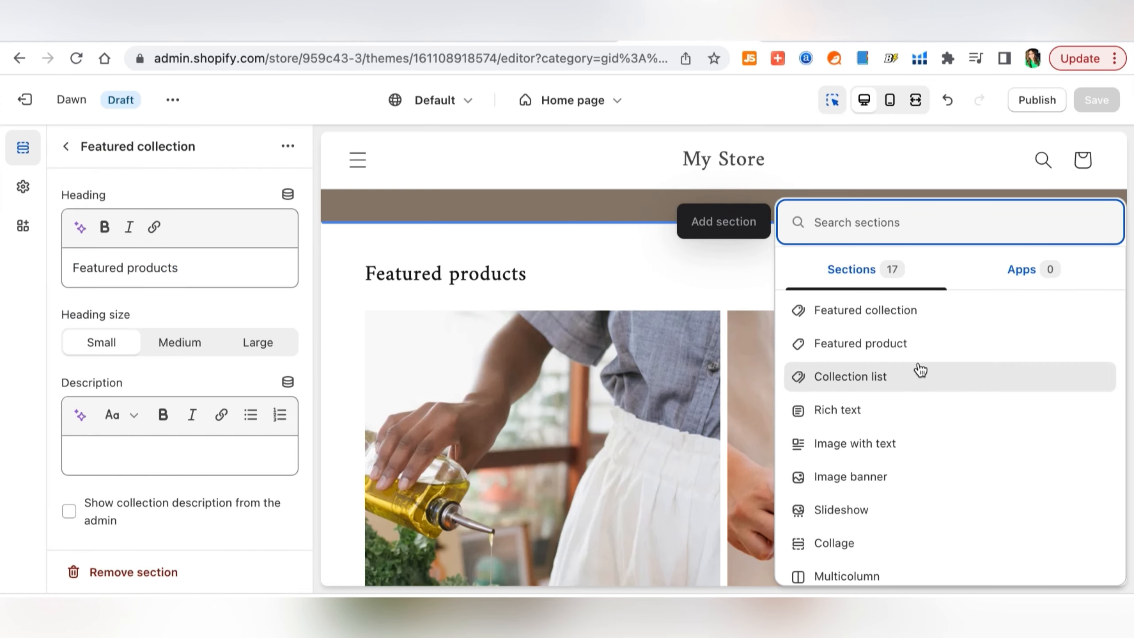
{"action": "left_click", "coordinate": [951, 377]}
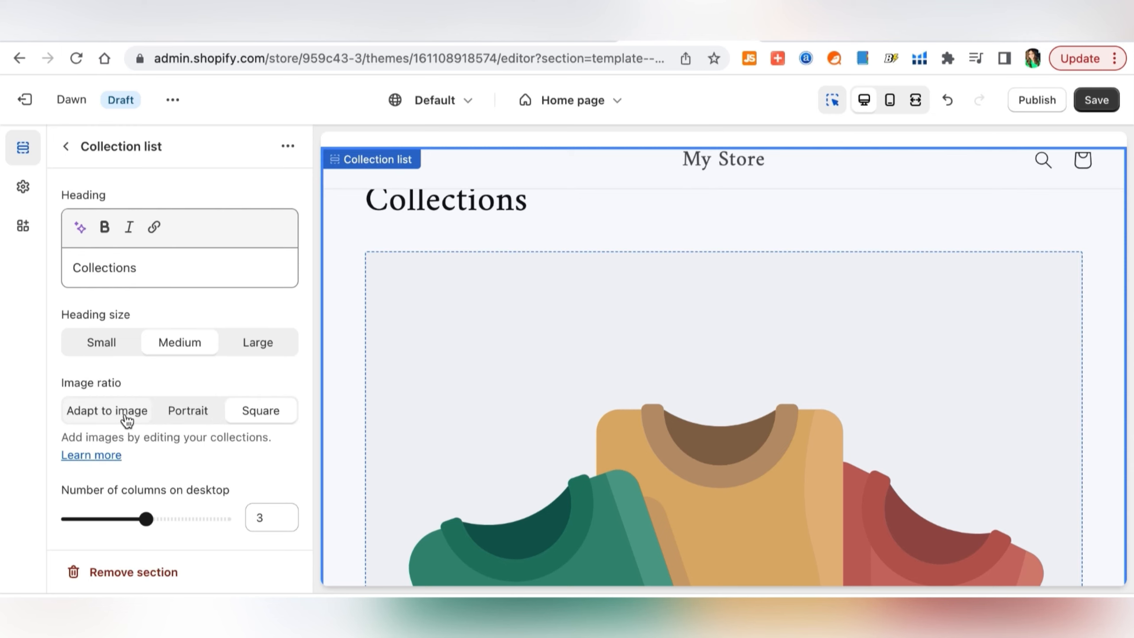
Review the Collection list section's settings, trying 2 columns on desktop and returning the number to 3
{"action": "scroll", "coordinate": [192, 418], "scroll_direction": "down", "scroll_amount": 7}
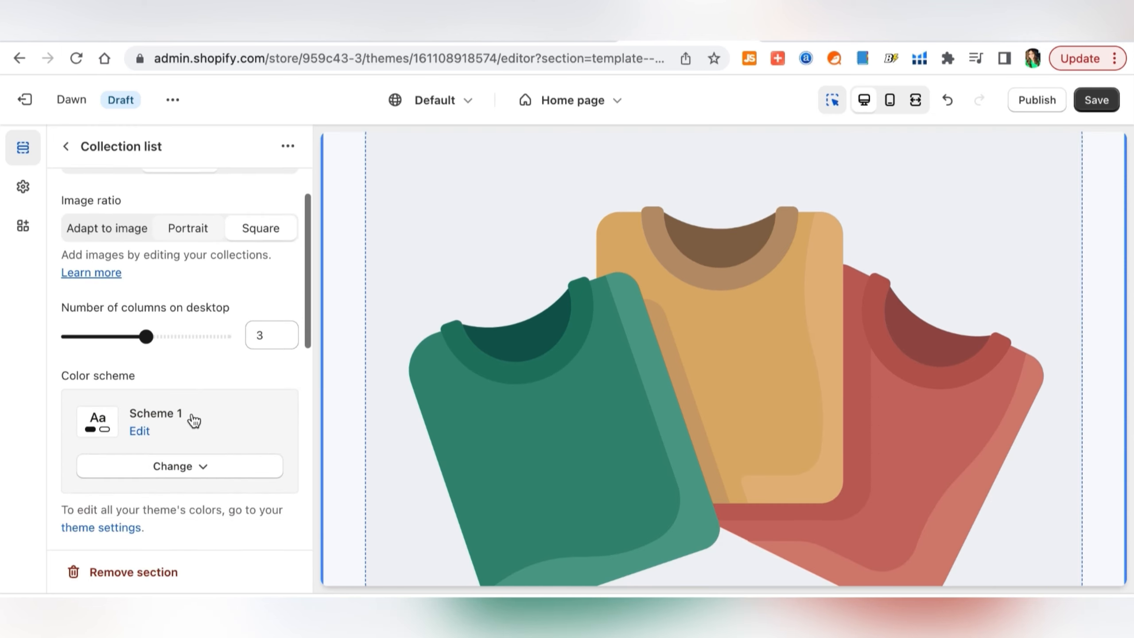
{"action": "scroll", "coordinate": [192, 420], "scroll_direction": "down", "scroll_amount": 5}
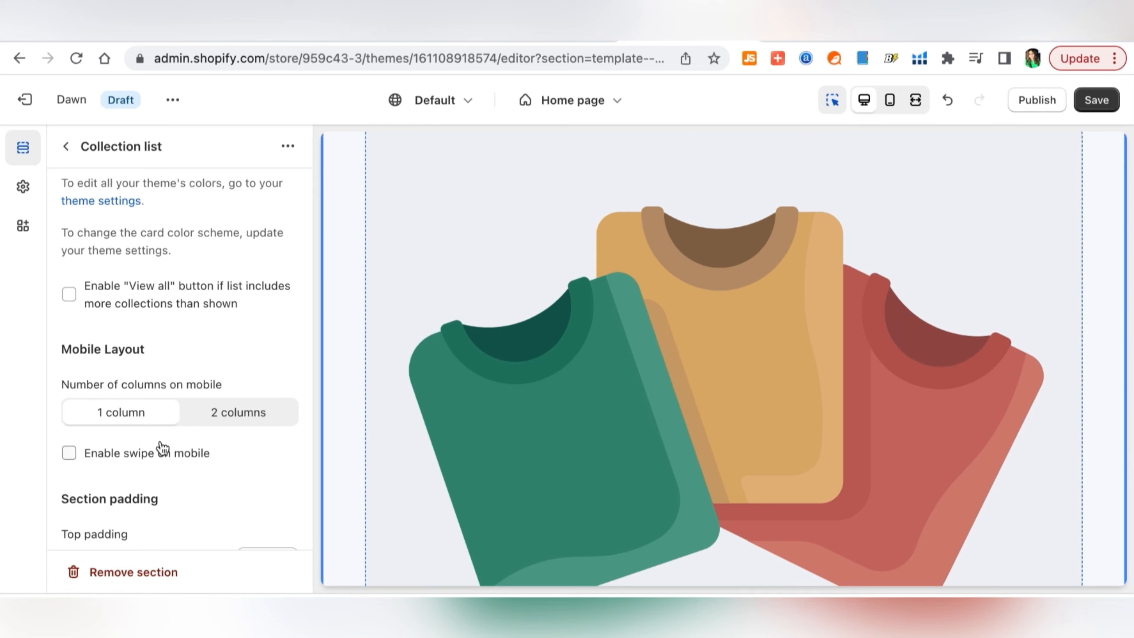
{"action": "scroll", "coordinate": [158, 446], "scroll_direction": "down", "scroll_amount": 2}
{"action": "scroll", "coordinate": [159, 445], "scroll_direction": "down", "scroll_amount": 5}
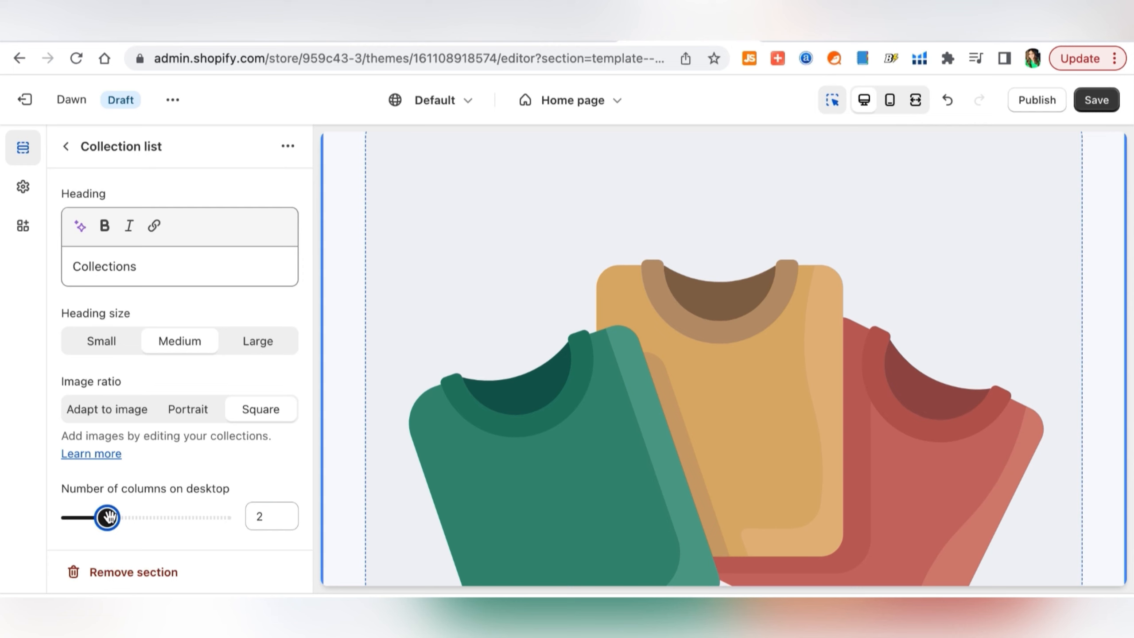
{"action": "left_click_drag", "start_coordinate": [107, 517], "coordinate": [217, 536]}
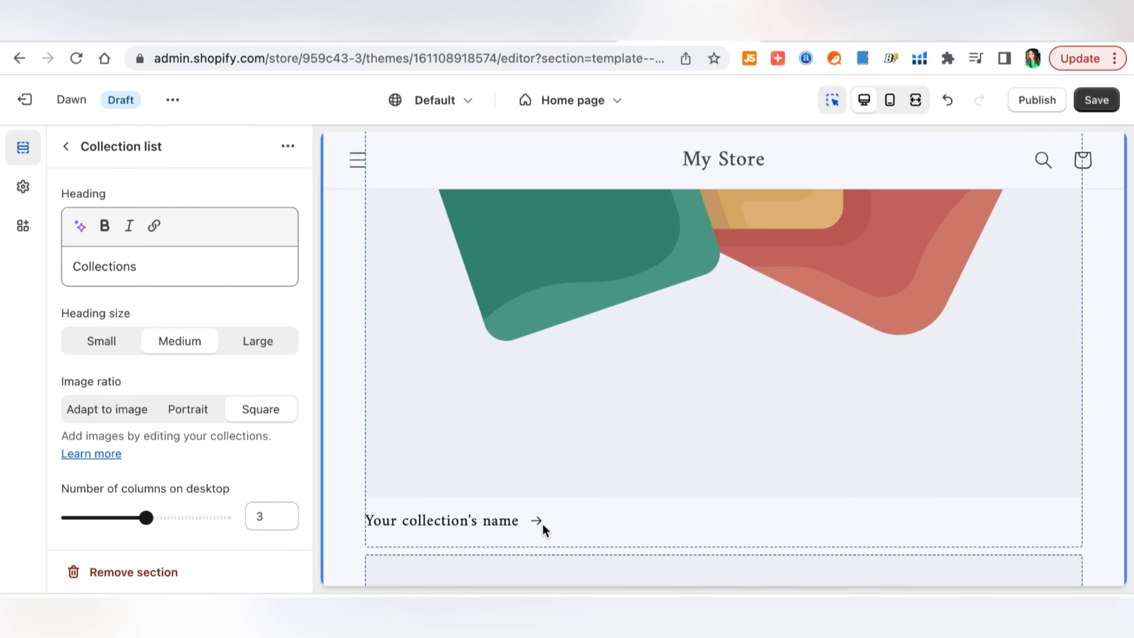
Assign the Chopping Boards collection to the first placeholder in the collection list
{"action": "left_click", "coordinate": [593, 365]}
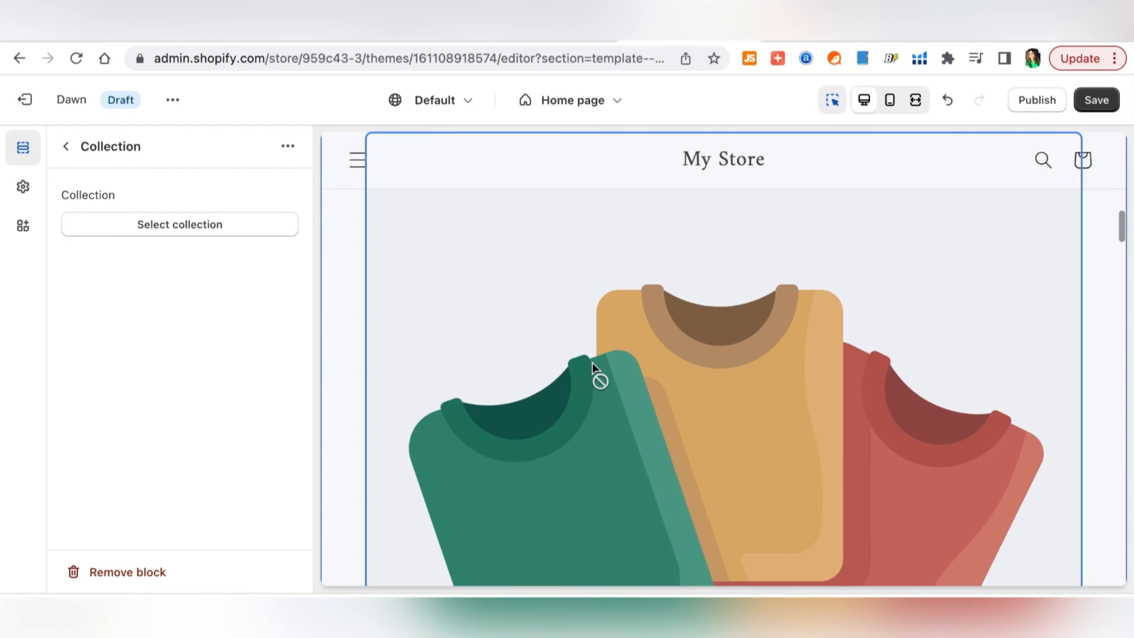
{"action": "left_click", "coordinate": [201, 231]}
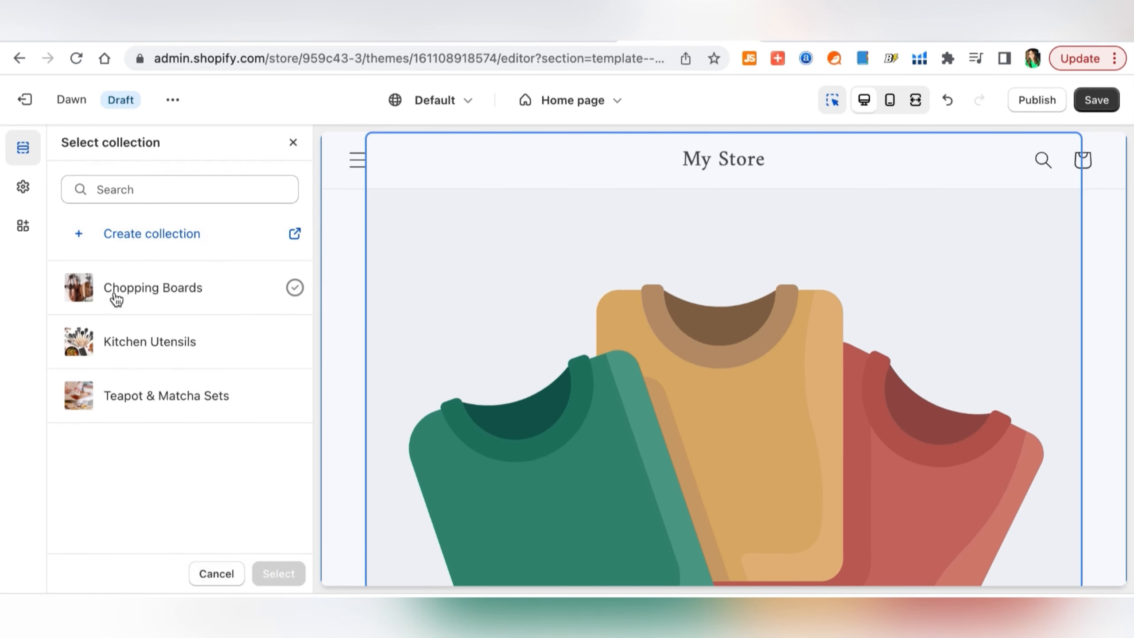
{"action": "left_click", "coordinate": [116, 299]}
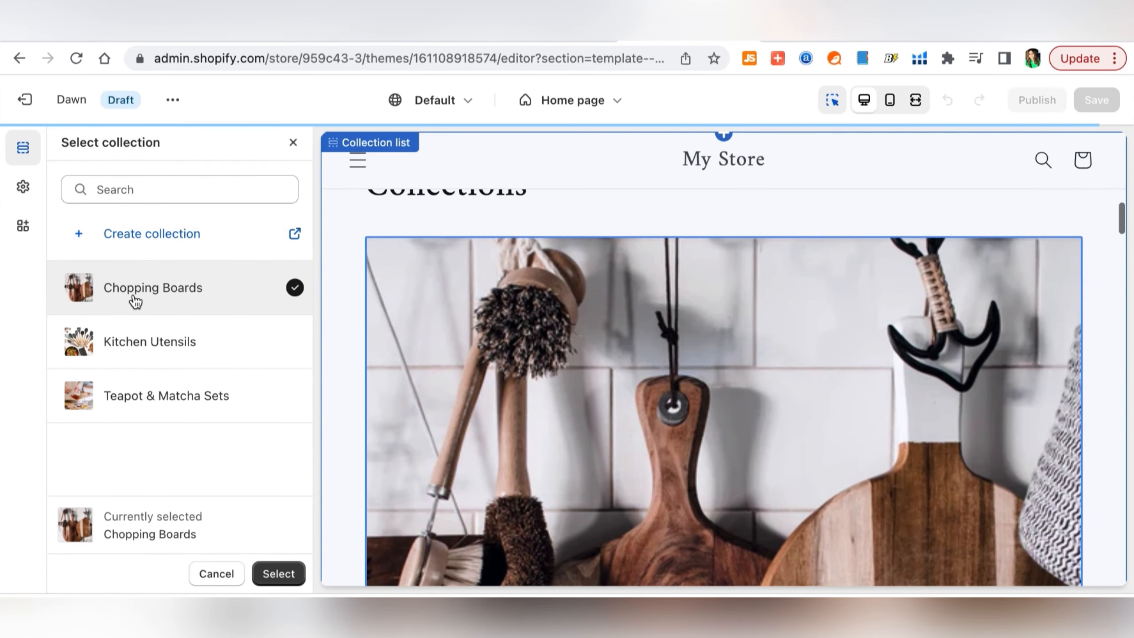
{"action": "left_click", "coordinate": [277, 577]}
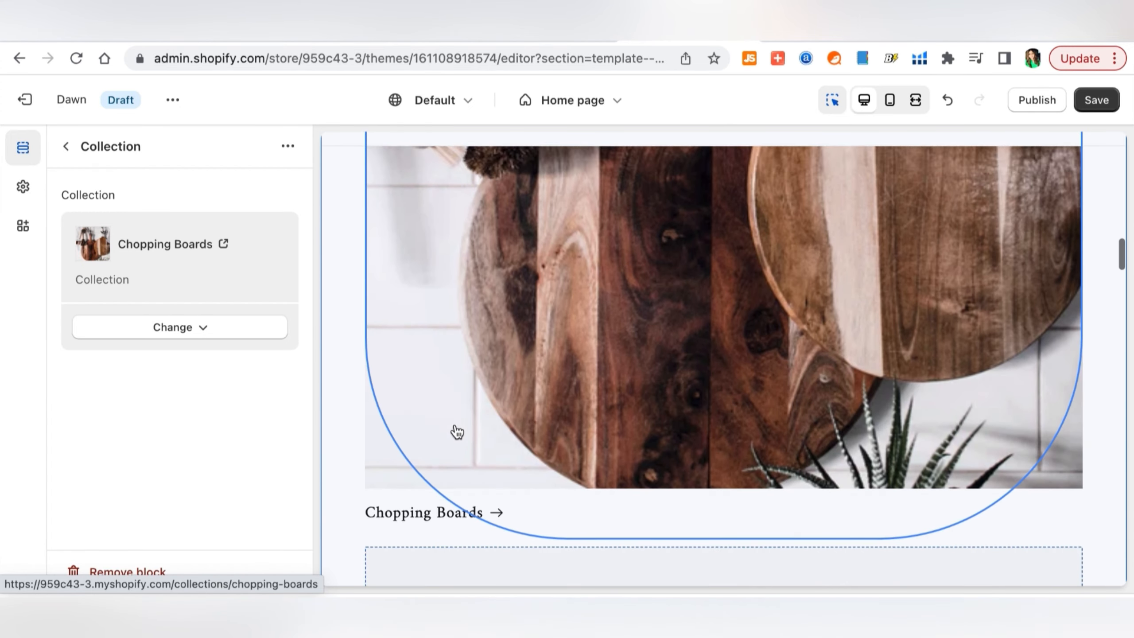
Assign the Kitchen Utensils collection to the second placeholder in the collection list
{"action": "scroll", "coordinate": [454, 423], "scroll_direction": "down", "scroll_amount": 10}
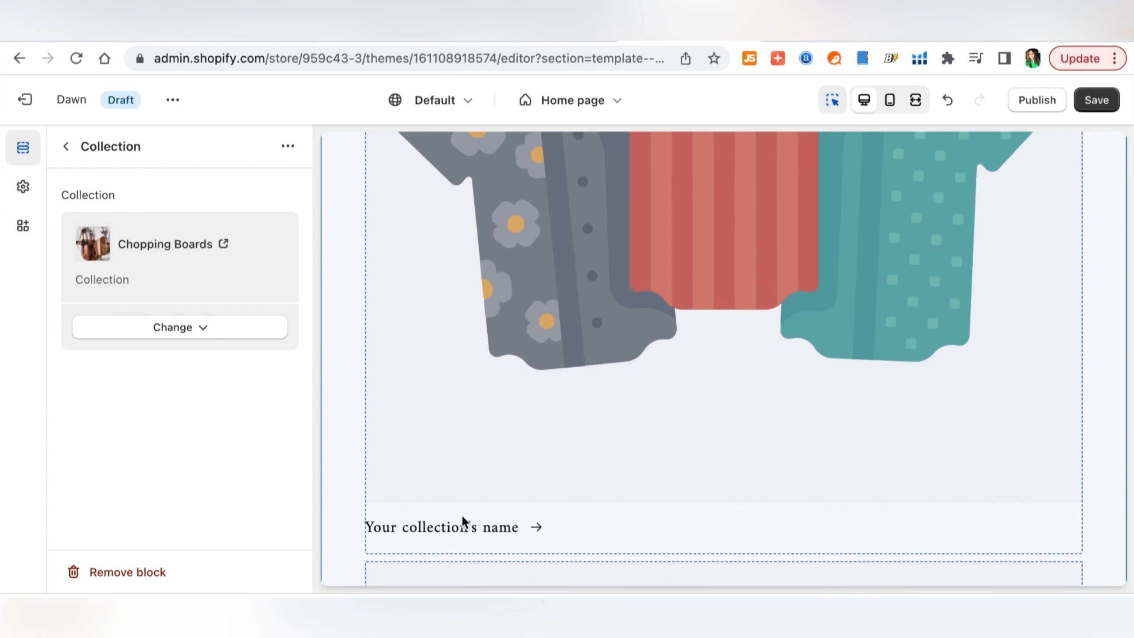
{"action": "left_click", "coordinate": [461, 514]}
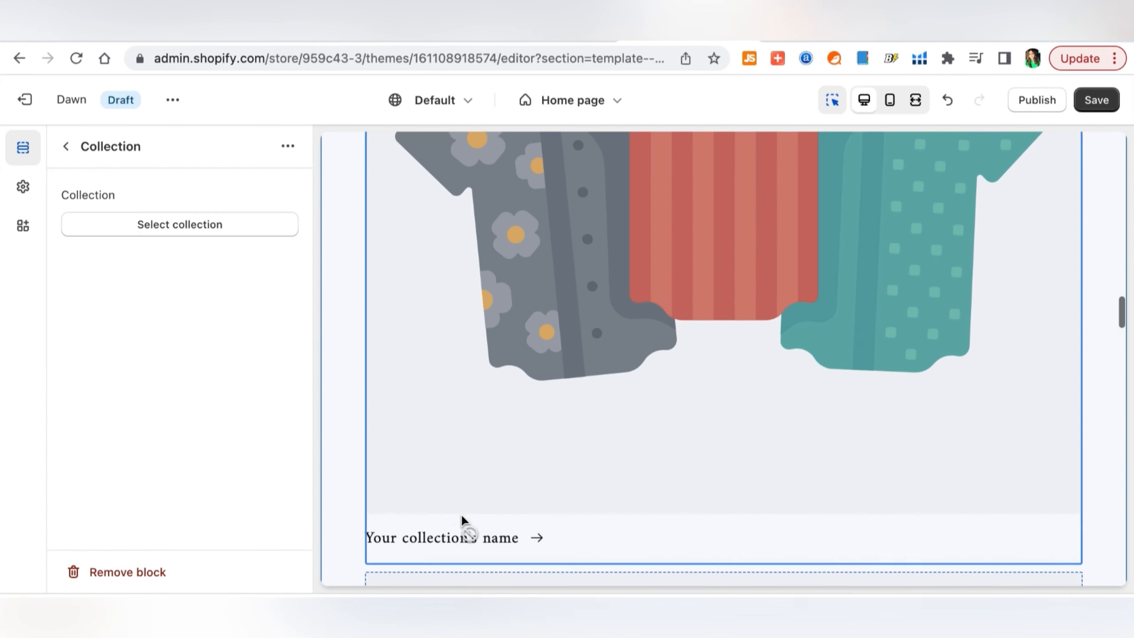
{"action": "left_click", "coordinate": [225, 225]}
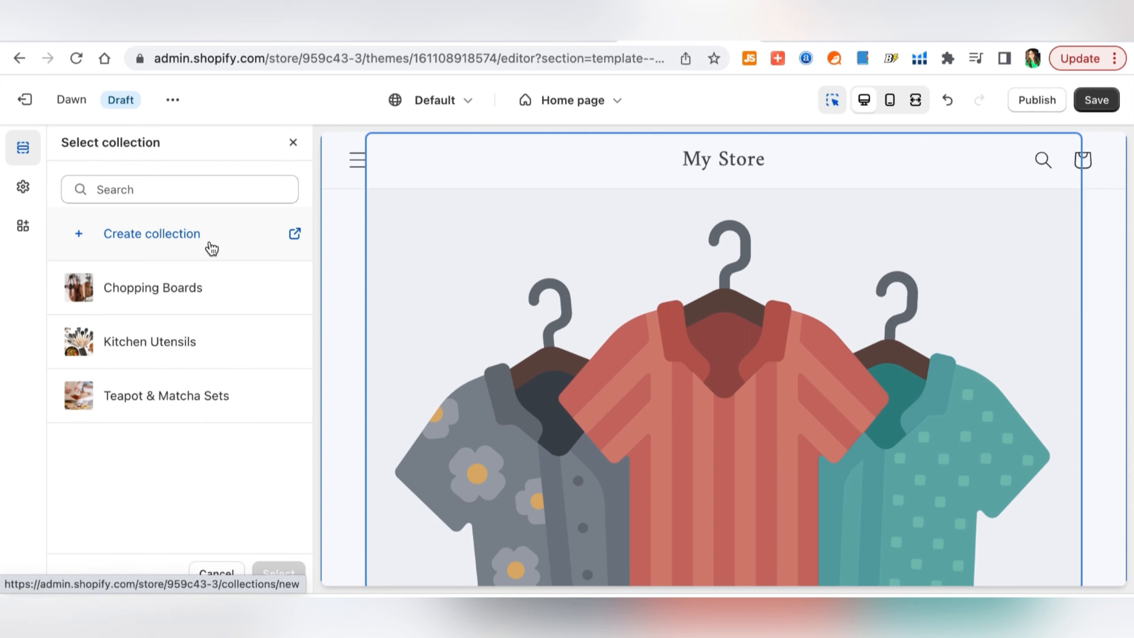
{"action": "left_click", "coordinate": [169, 346]}
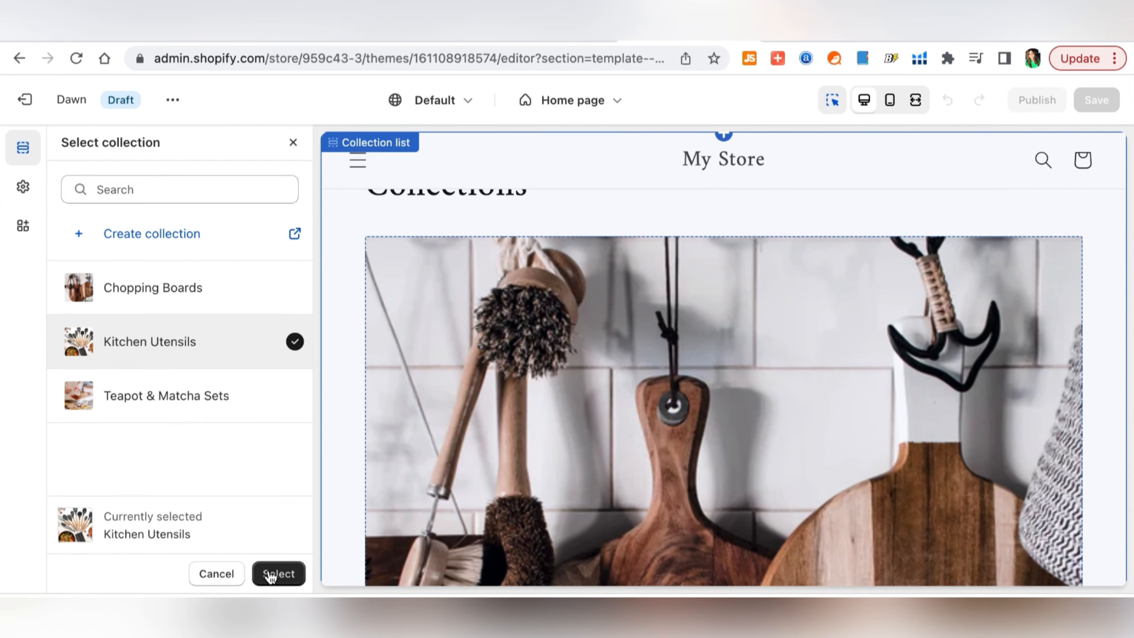
{"action": "left_click", "coordinate": [270, 573]}
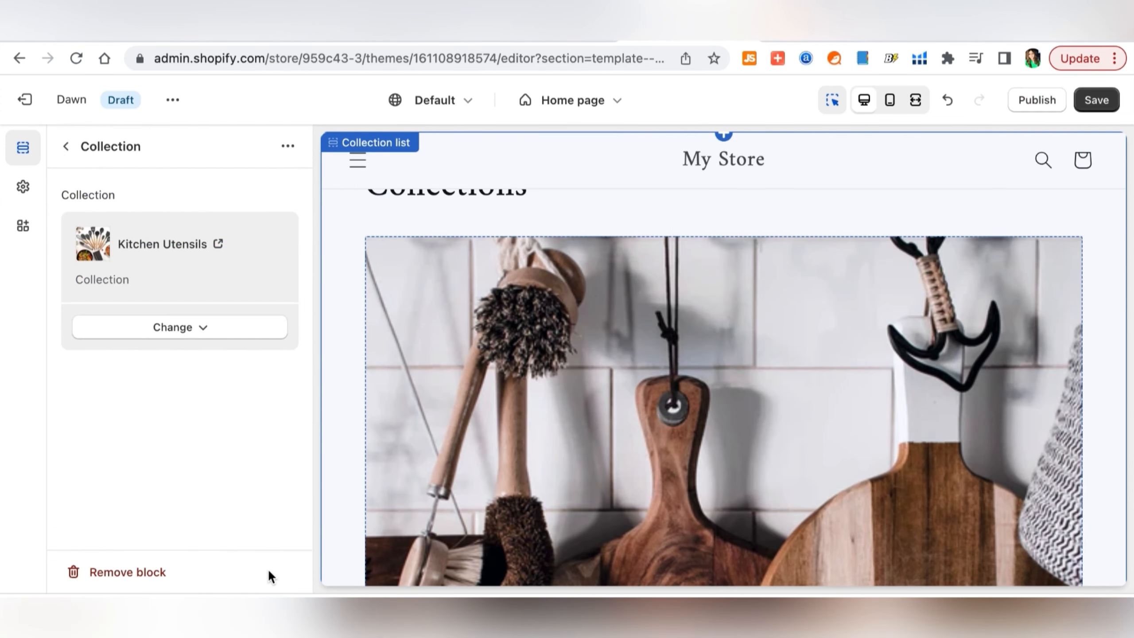
Assign the Teapot & Matcha Sets collection to the third placeholder in the collection list
{"action": "scroll", "coordinate": [525, 445], "scroll_direction": "down", "scroll_amount": 10}
{"action": "scroll", "coordinate": [525, 445], "scroll_direction": "down", "scroll_amount": 10}
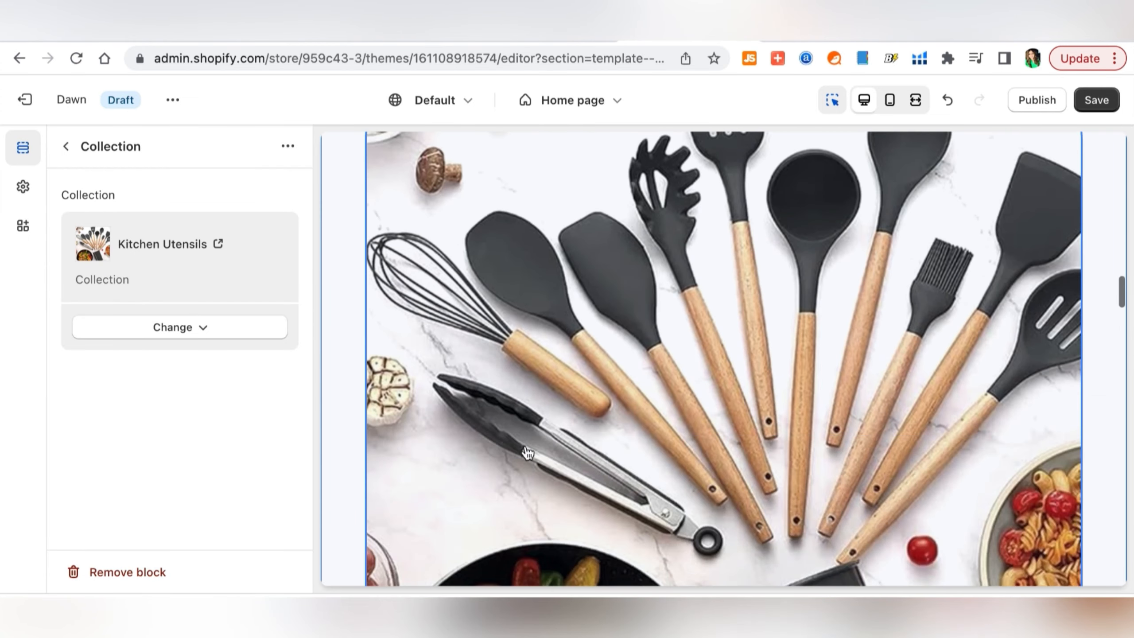
{"action": "scroll", "coordinate": [525, 444], "scroll_direction": "down", "scroll_amount": 6}
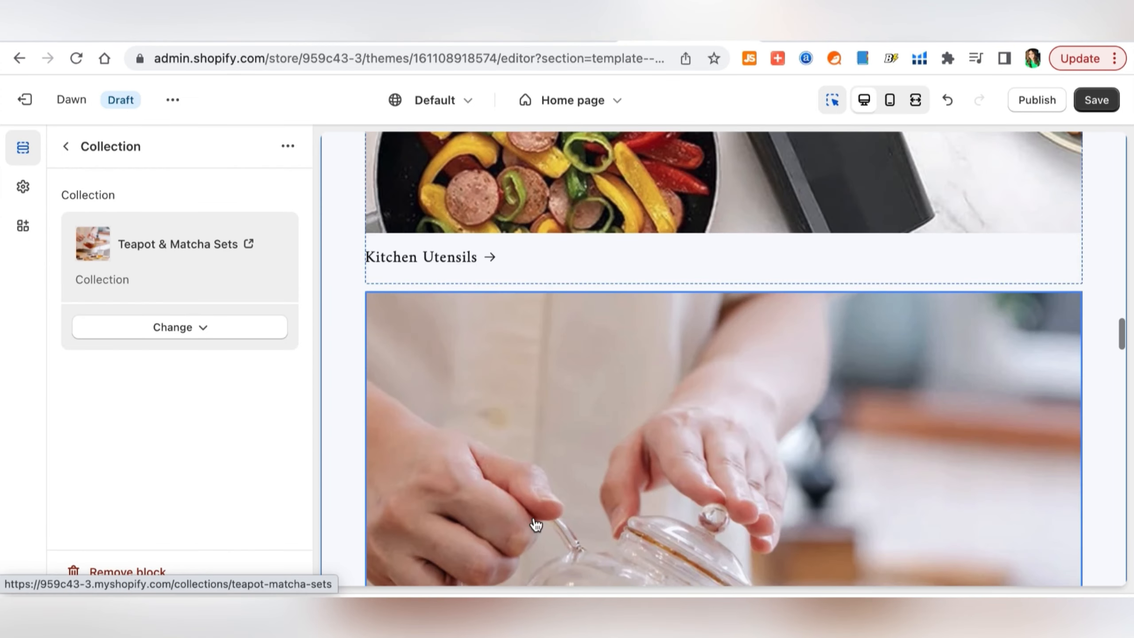
Check the filled collection list in the preview and save the home page changes
{"action": "scroll", "coordinate": [531, 520], "scroll_direction": "down", "scroll_amount": 6}
{"action": "scroll", "coordinate": [535, 524], "scroll_direction": "down", "scroll_amount": 6}
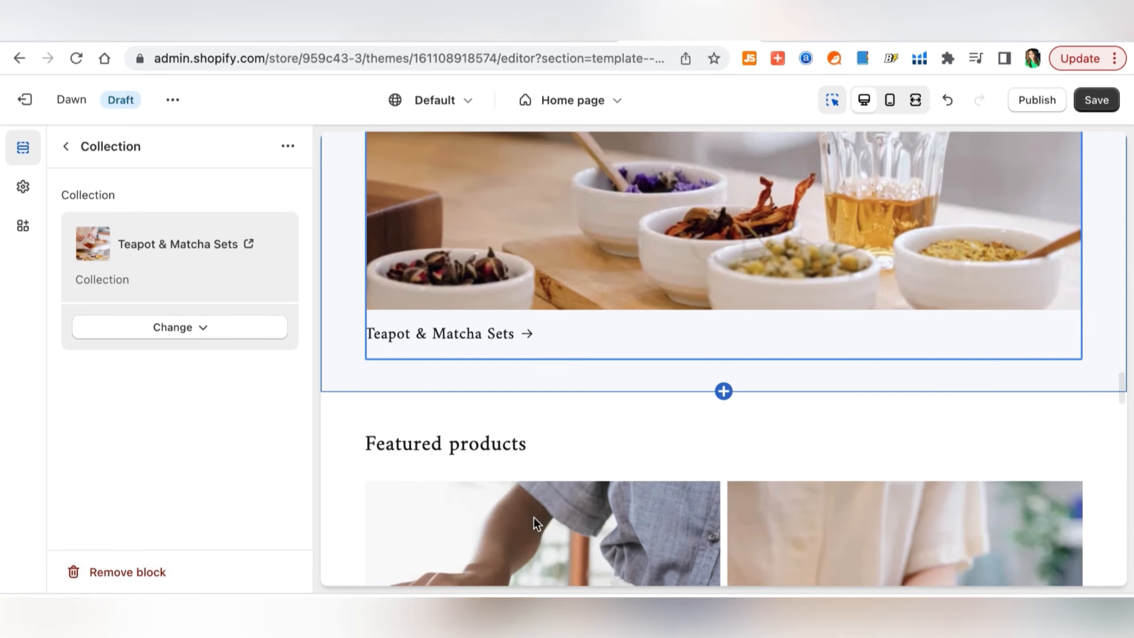
{"action": "scroll", "coordinate": [535, 524], "scroll_direction": "up", "scroll_amount": 7}
{"action": "scroll", "coordinate": [535, 524], "scroll_direction": "up", "scroll_amount": 3}
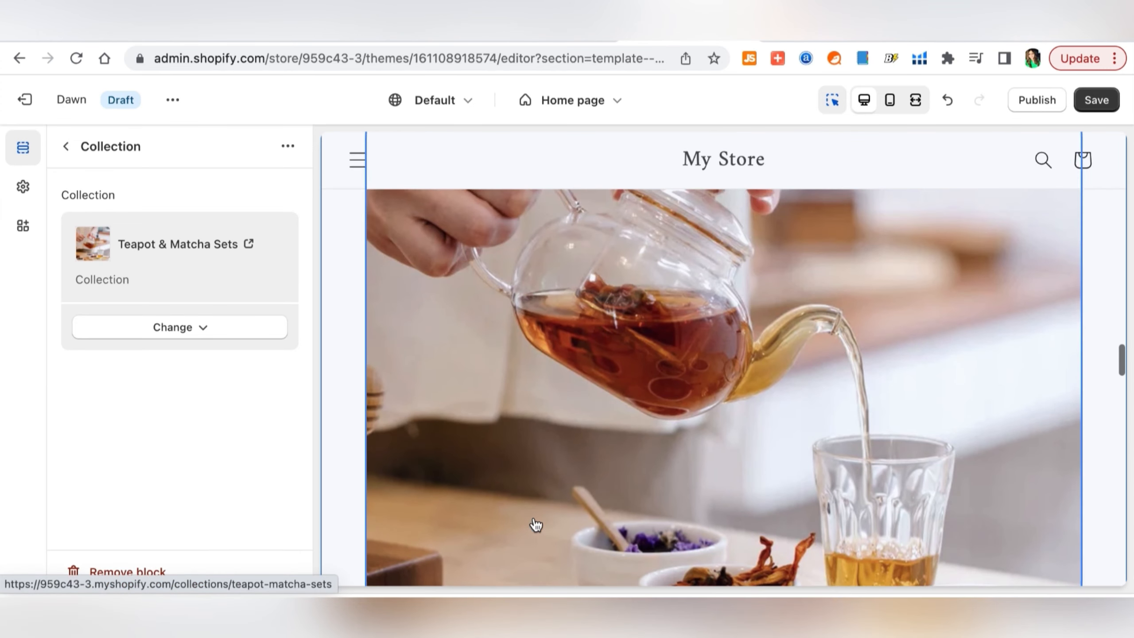
{"action": "left_click", "coordinate": [1096, 100]}
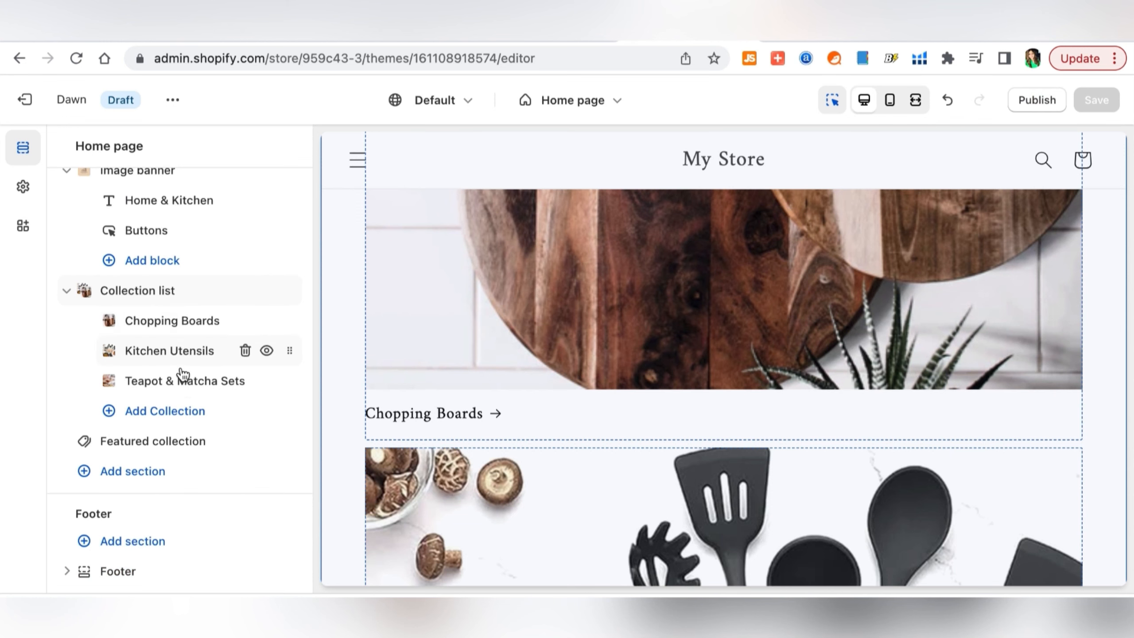
Change the Collection list section's heading to "Shop By Catalogue" and check the section in the preview
{"action": "left_click", "coordinate": [137, 291]}
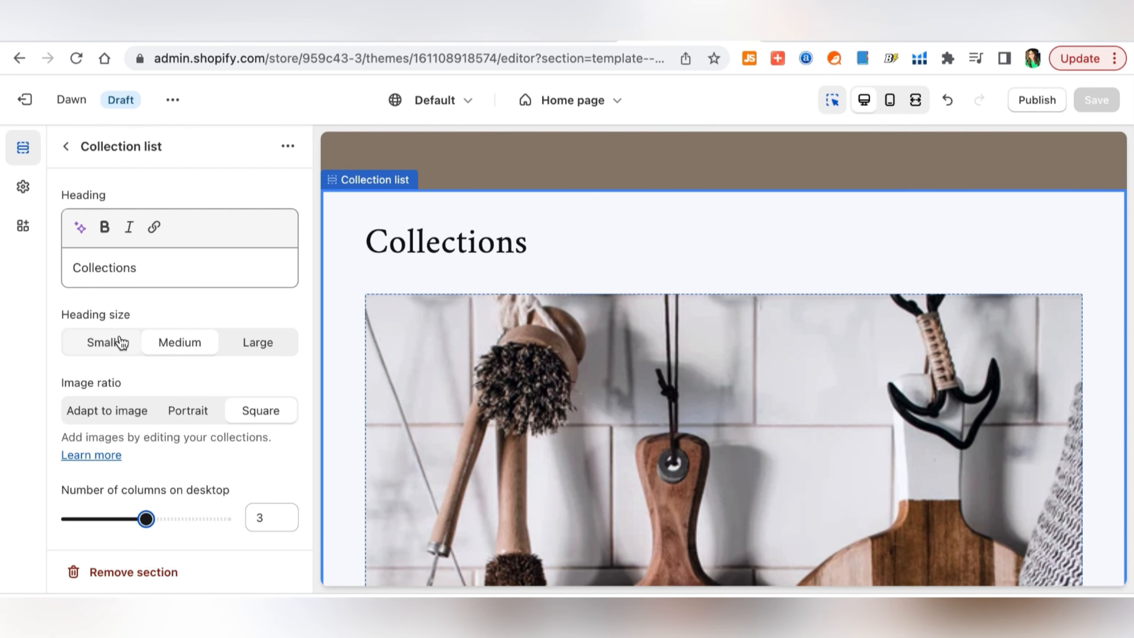
{"action": "left_click", "coordinate": [189, 275]}
{"action": "key", "text": "Home"}
{"action": "type", "text": "Shop "}
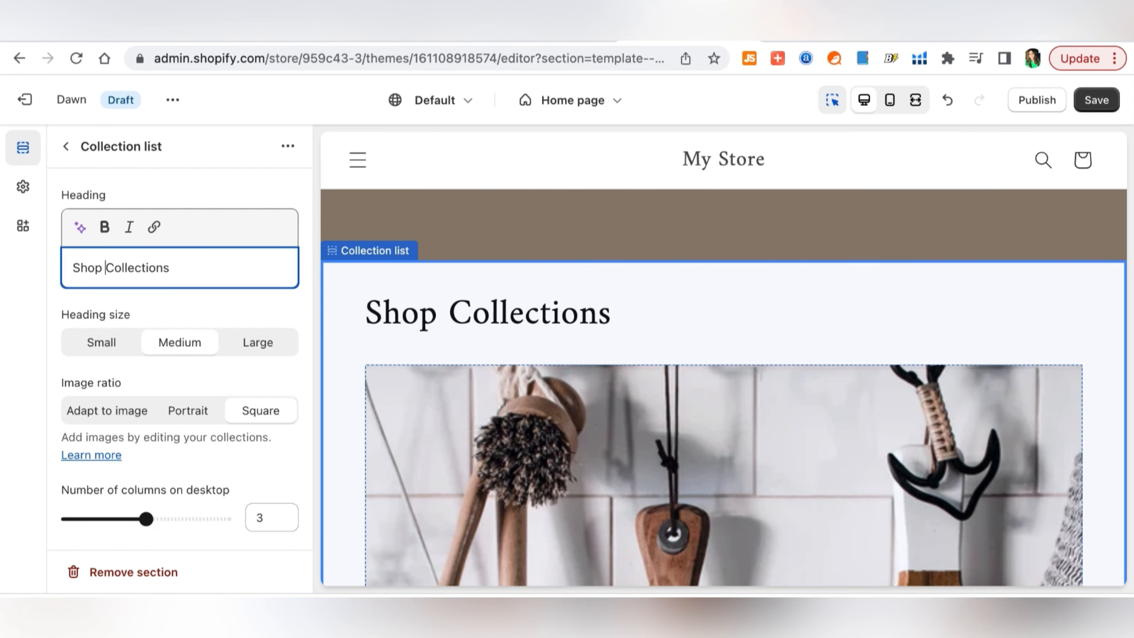
{"action": "type", "text": "By"}
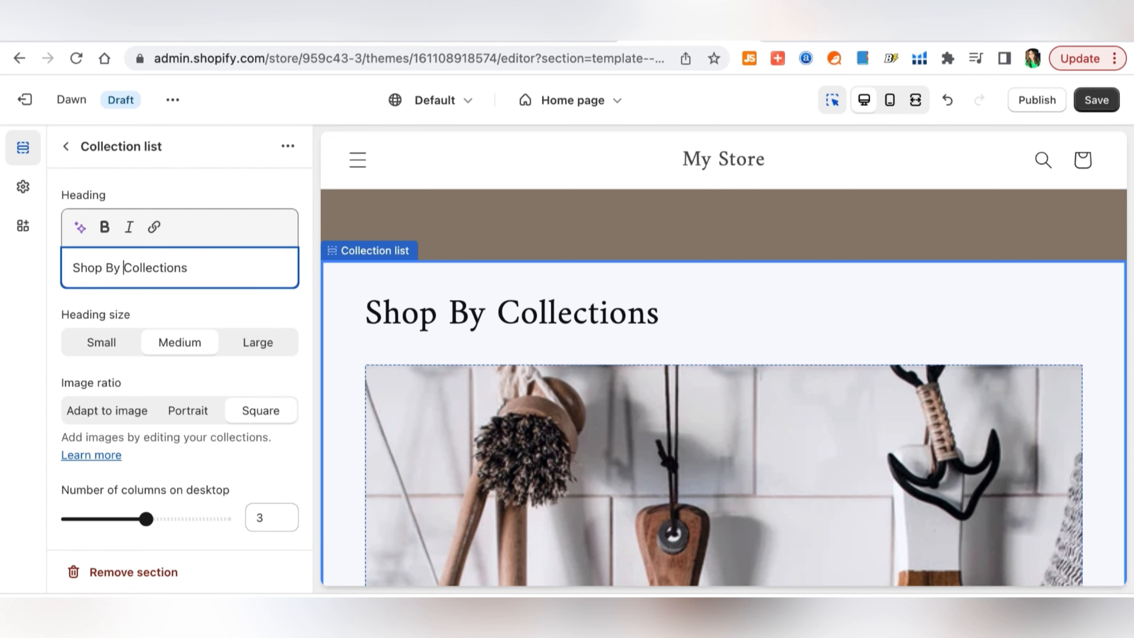
{"action": "key", "text": "shift+End"}
{"action": "type", "text": "a"}
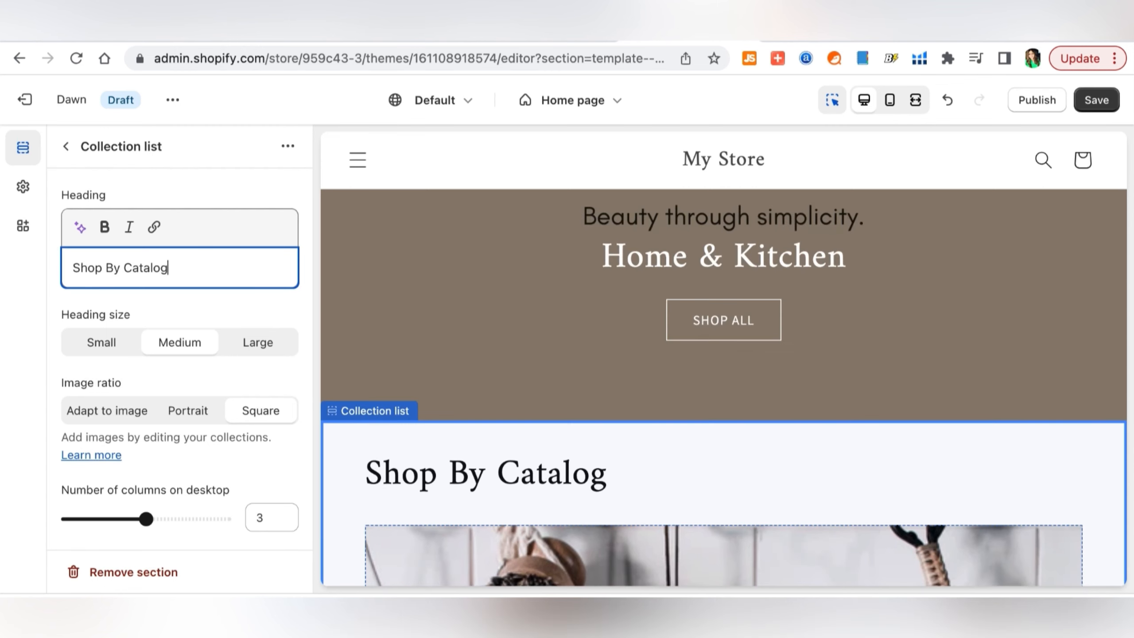
{"action": "scroll", "coordinate": [744, 424], "scroll_direction": "down", "scroll_amount": 15}
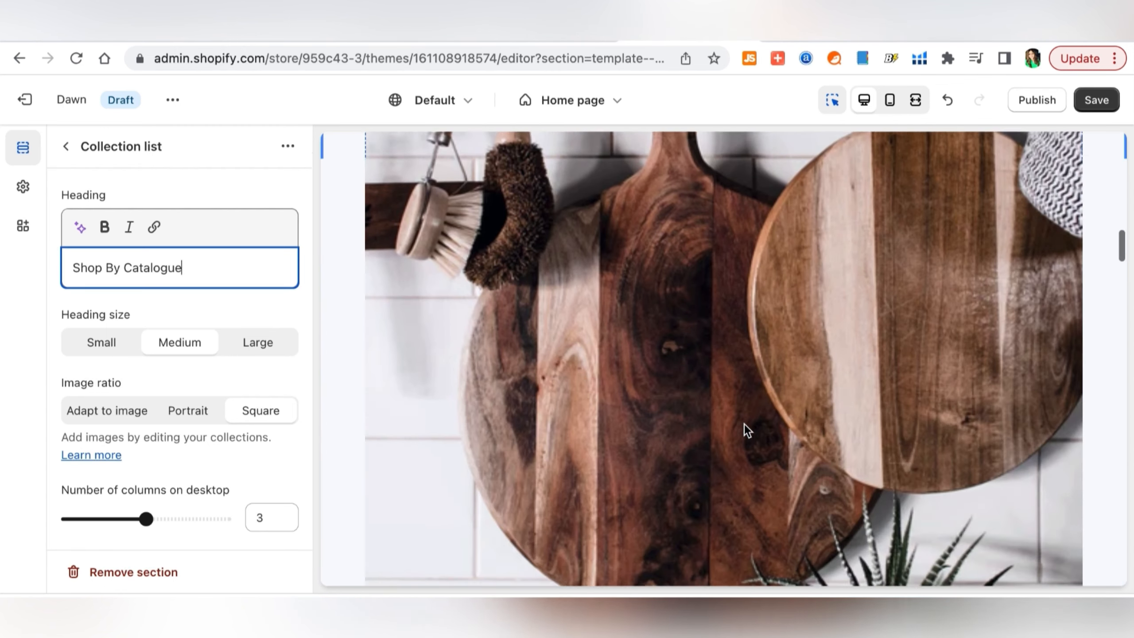
{"action": "scroll", "coordinate": [744, 423], "scroll_direction": "down", "scroll_amount": 10}
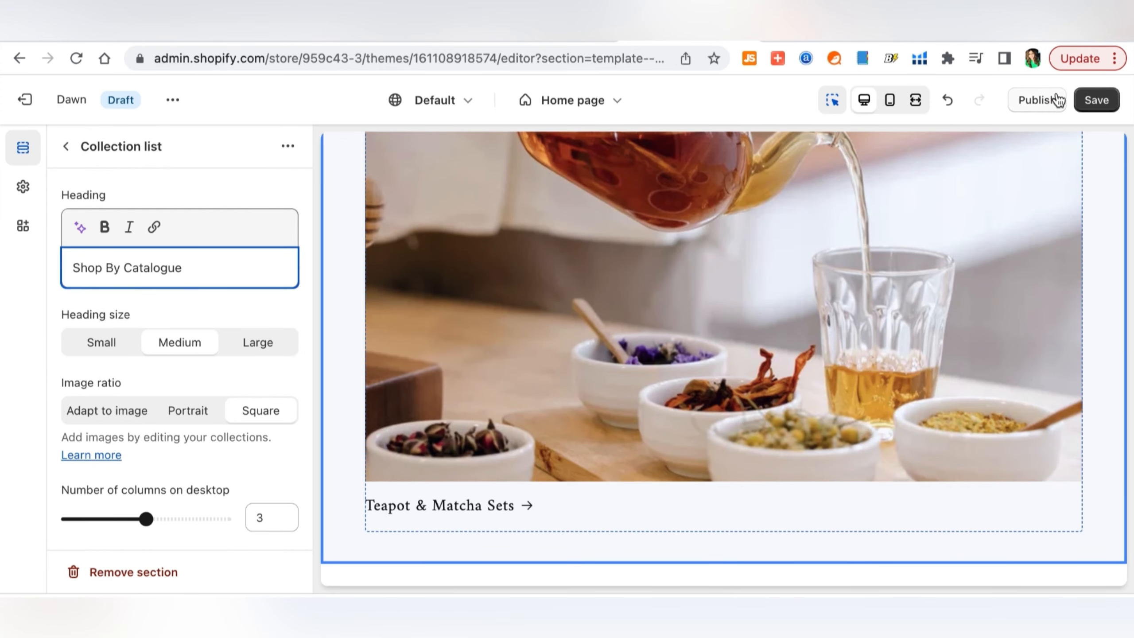
Save the home page changes, and open the Chopping Boards collection page from the preview to review its products
{"action": "left_click", "coordinate": [1111, 96]}
{"action": "left_click", "coordinate": [693, 417]}
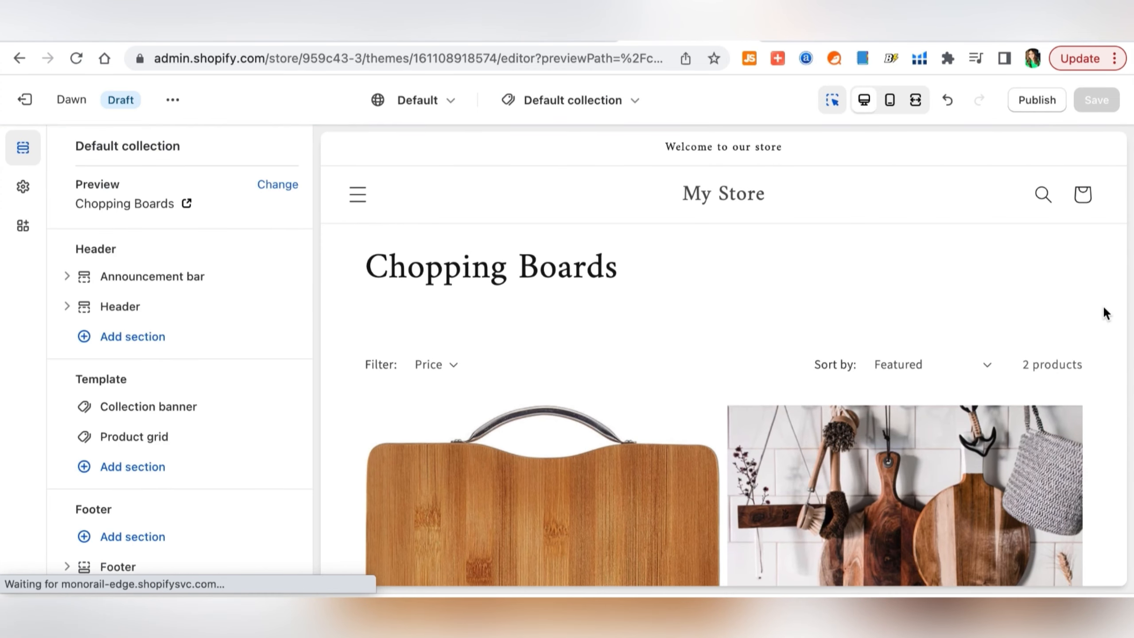
{"action": "scroll", "coordinate": [1104, 309], "scroll_direction": "down", "scroll_amount": 4}
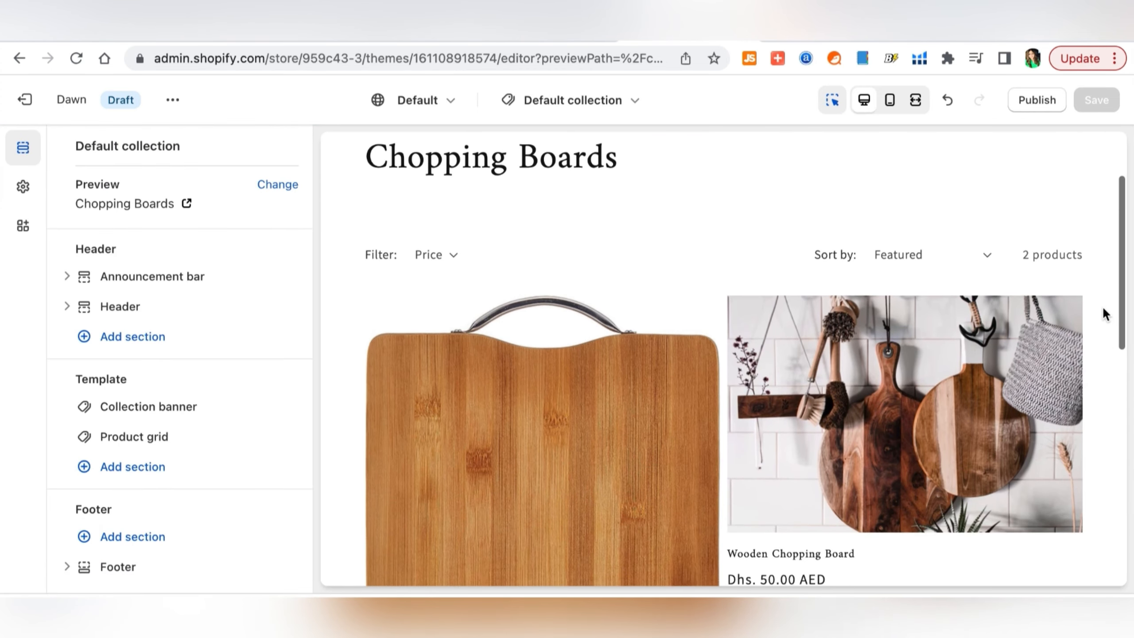
{"action": "scroll", "coordinate": [1103, 310], "scroll_direction": "down", "scroll_amount": 10}
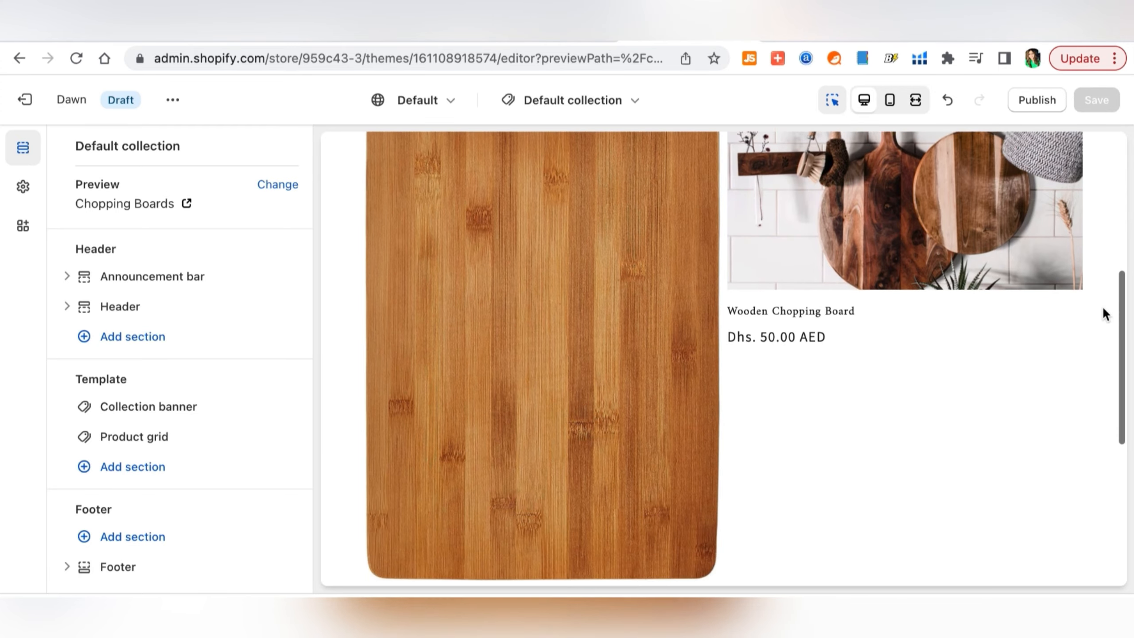
{"action": "scroll", "coordinate": [1103, 313], "scroll_direction": "down", "scroll_amount": 2}
{"action": "scroll", "coordinate": [1103, 312], "scroll_direction": "up", "scroll_amount": 6}
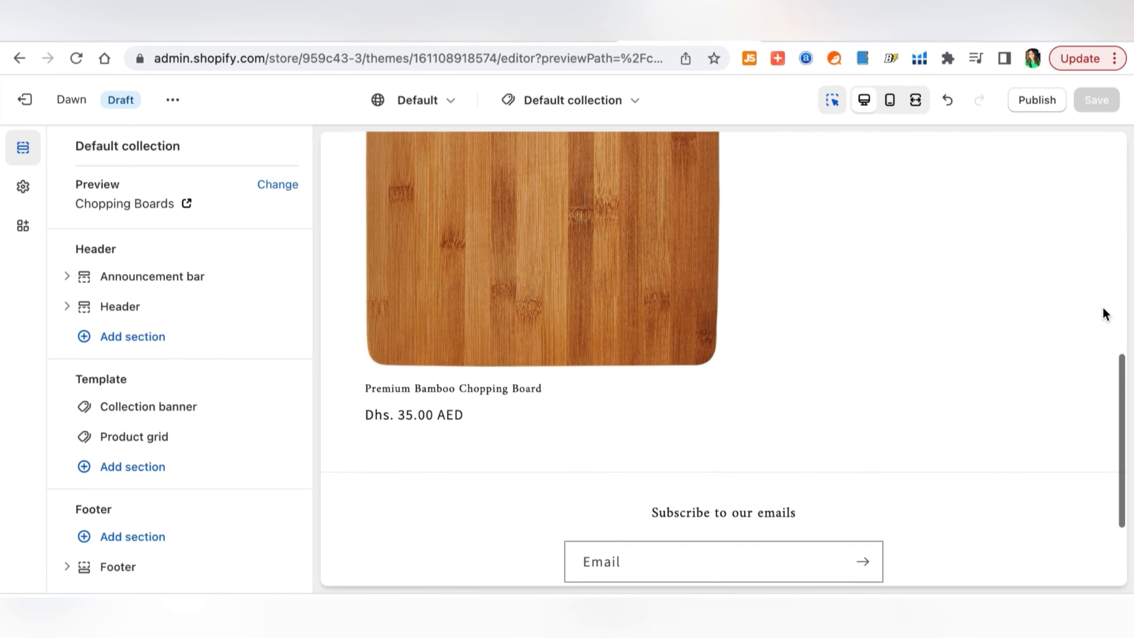
{"action": "scroll", "coordinate": [1104, 313], "scroll_direction": "up", "scroll_amount": 8}
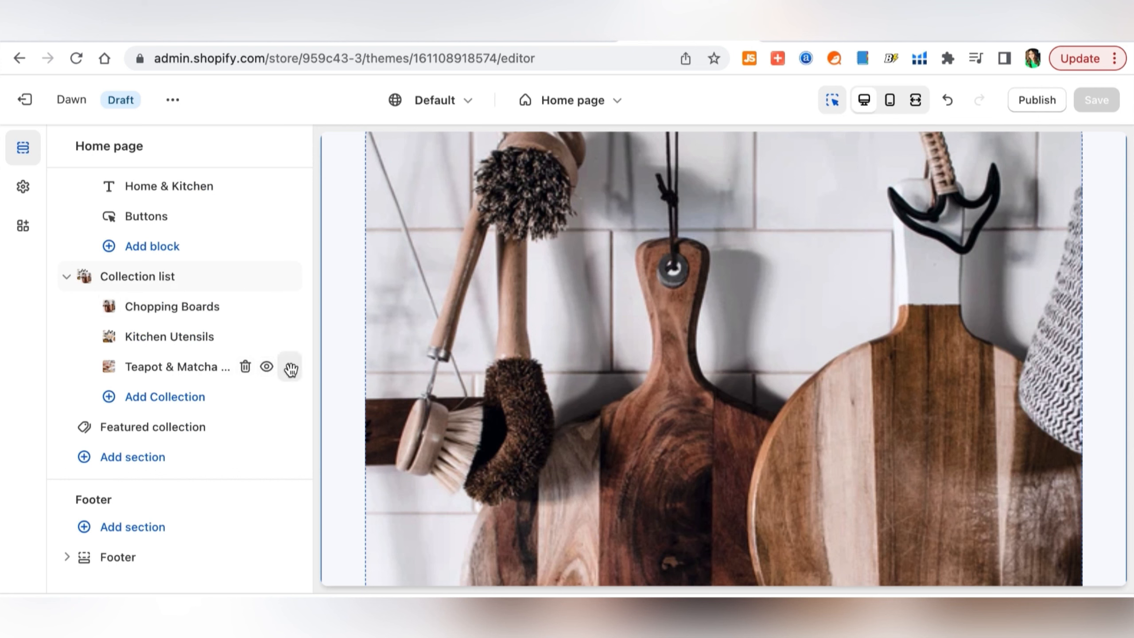
Move the Teapot & Matcha Sets collection to the first place in the Collection list and check the new order in the preview
{"action": "left_click_drag", "start_coordinate": [290, 368], "coordinate": [248, 304]}
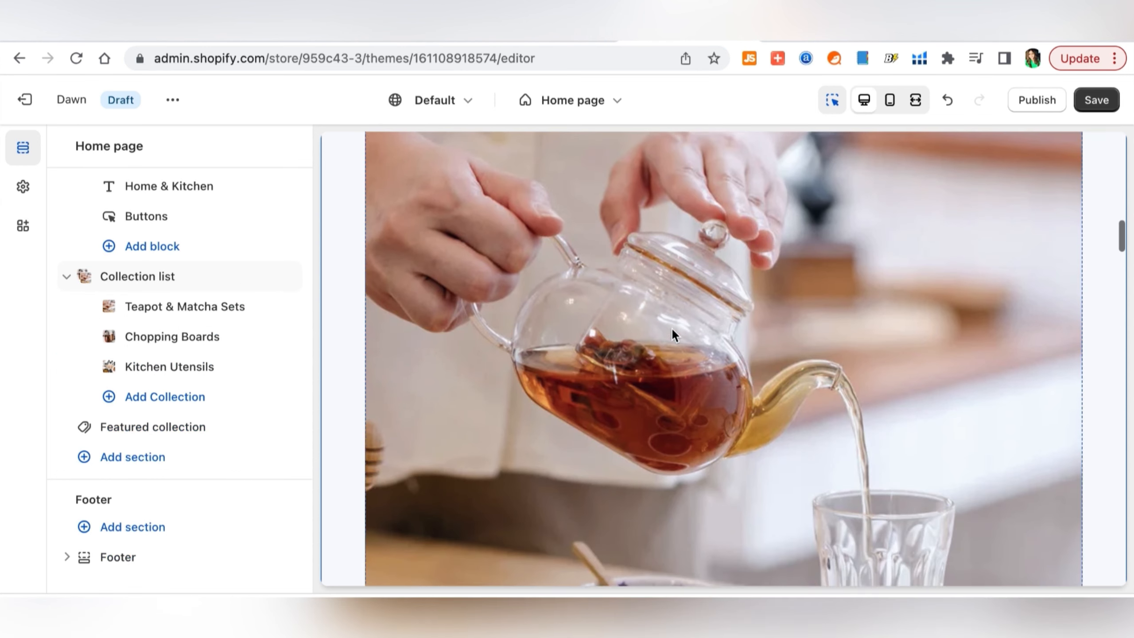
{"action": "scroll", "coordinate": [672, 330], "scroll_direction": "down", "scroll_amount": 8}
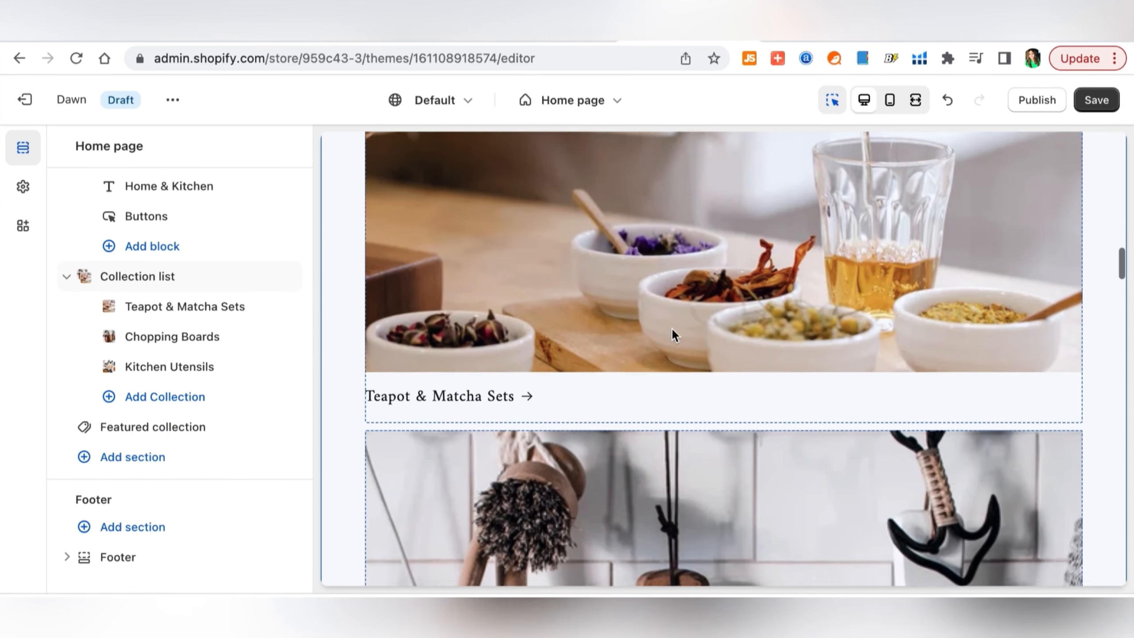
{"action": "scroll", "coordinate": [672, 327], "scroll_direction": "down", "scroll_amount": 6}
{"action": "left_click", "coordinate": [672, 329]}
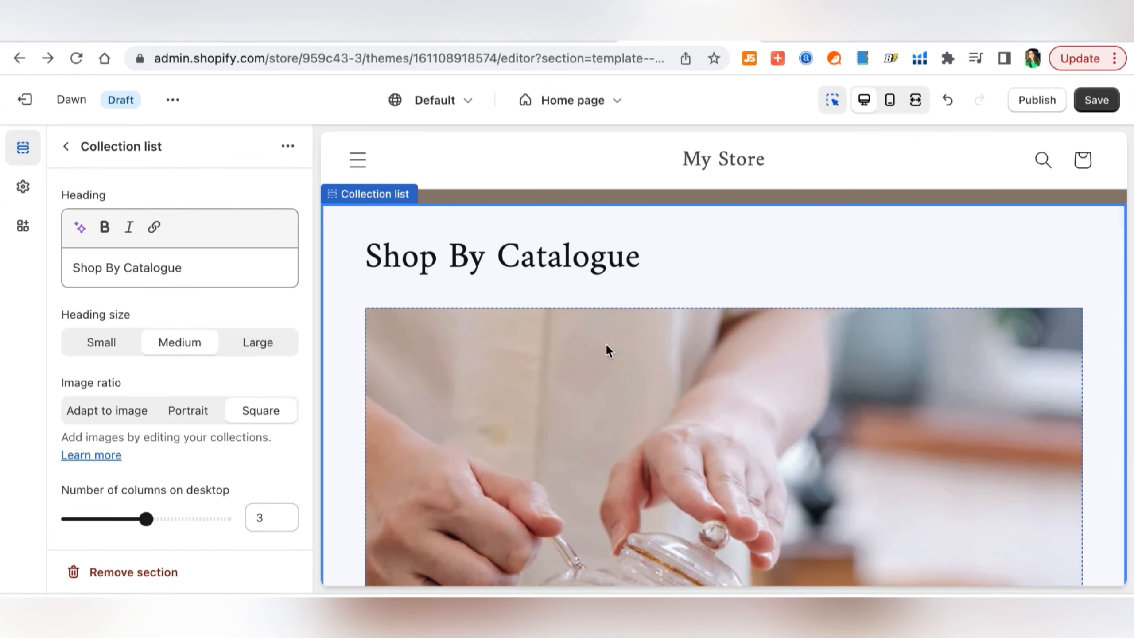
{"action": "left_click", "coordinate": [288, 150]}
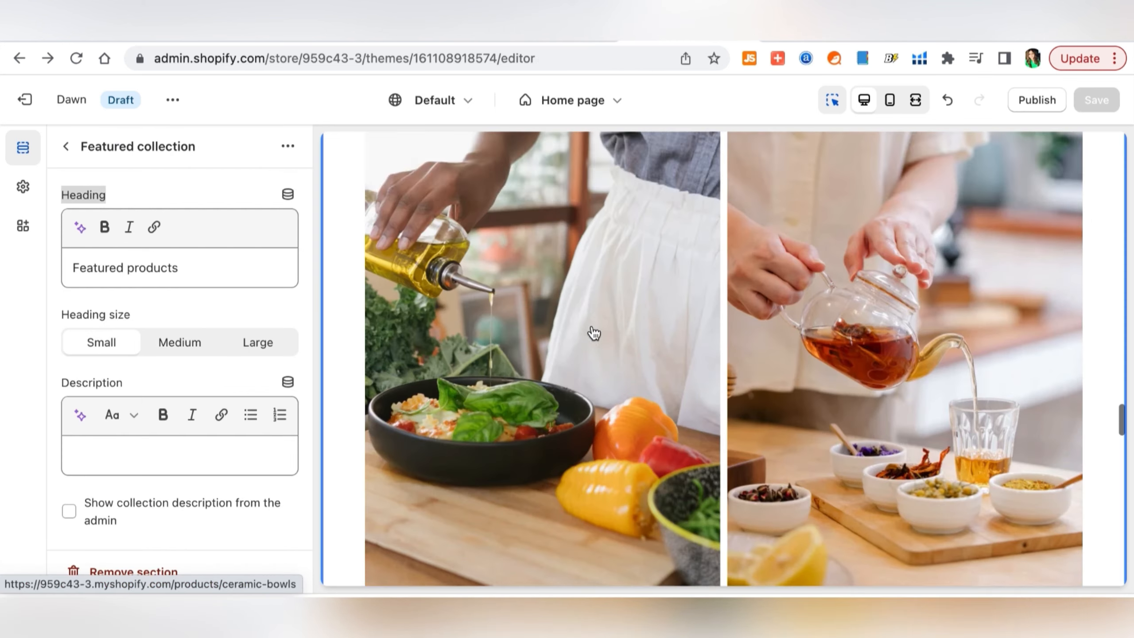
Set the Featured collection section's maximum products to show to 6
{"action": "scroll", "coordinate": [593, 333], "scroll_direction": "down", "scroll_amount": 5}
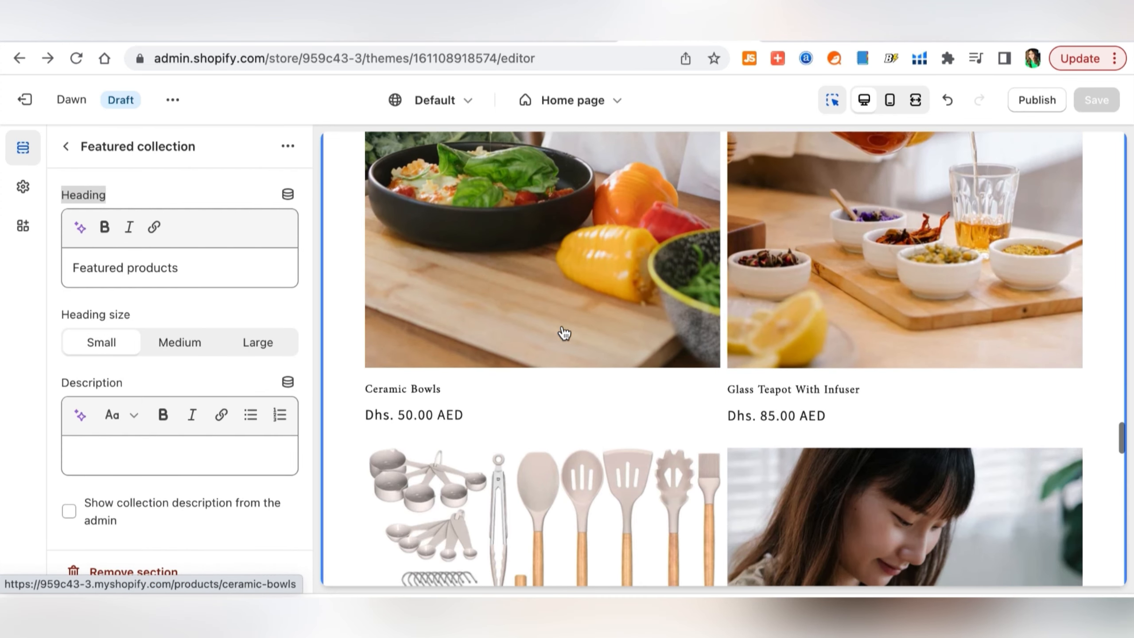
{"action": "scroll", "coordinate": [180, 410], "scroll_direction": "down", "scroll_amount": 3}
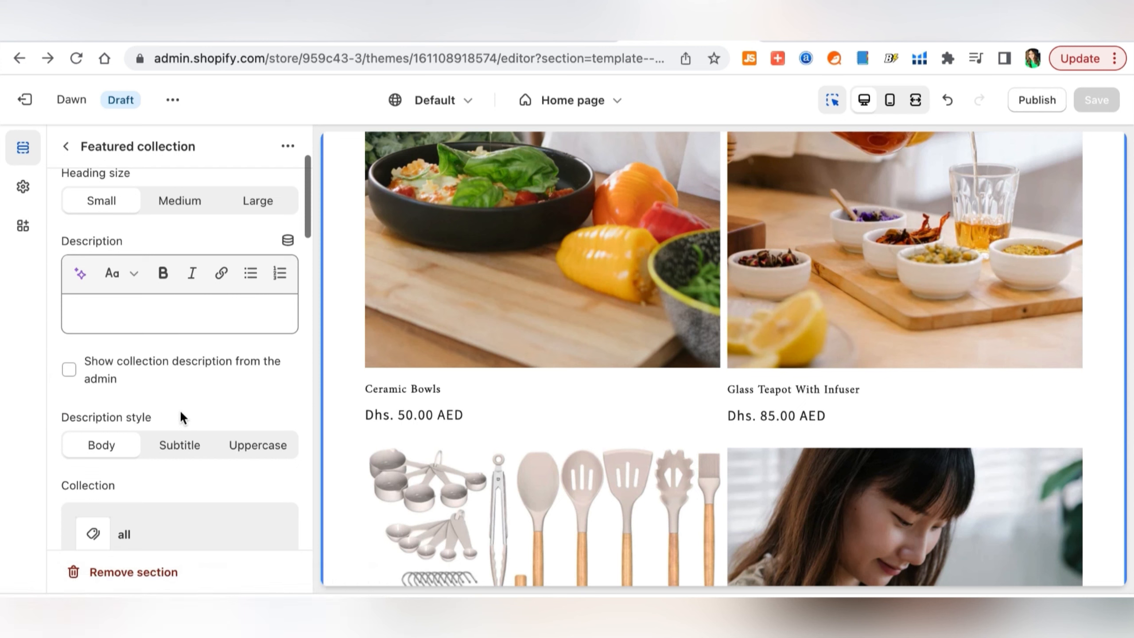
{"action": "scroll", "coordinate": [180, 410], "scroll_direction": "down", "scroll_amount": 6}
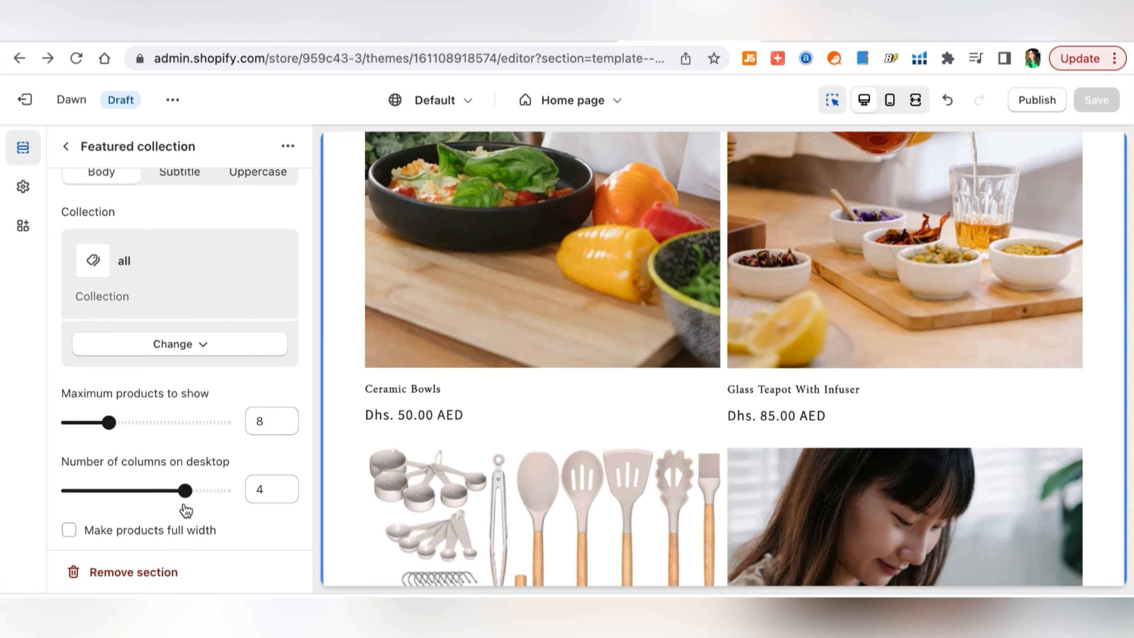
{"action": "left_click_drag", "start_coordinate": [100, 425], "coordinate": [96, 426]}
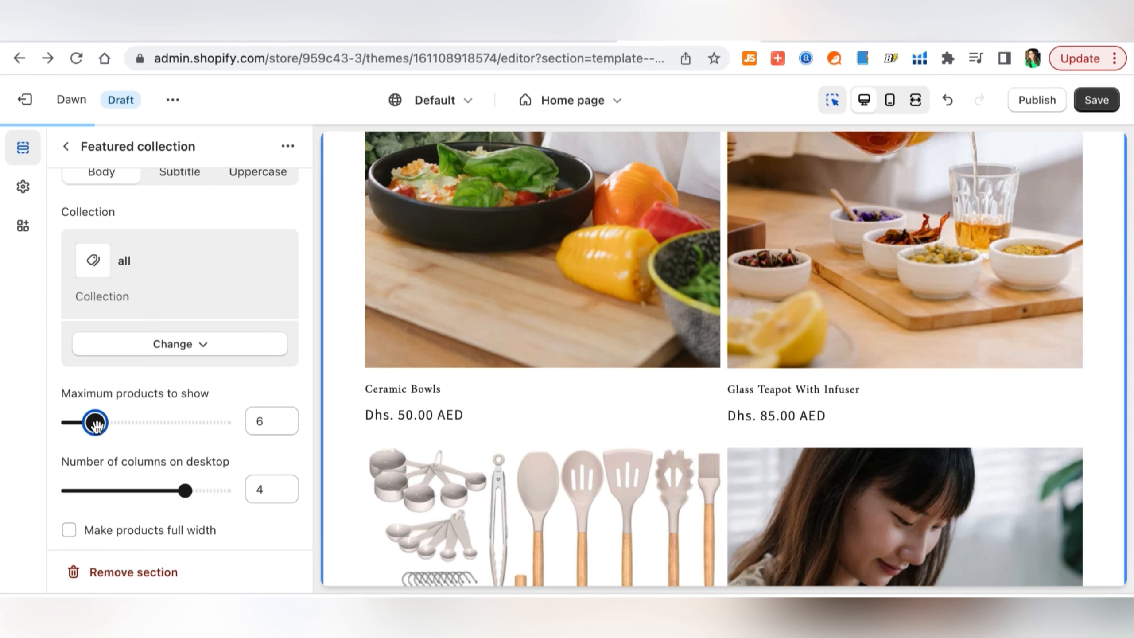
Check the Featured collection in the preview and enable "View all" if the collection has more products than shown
{"action": "scroll", "coordinate": [701, 379], "scroll_direction": "up", "scroll_amount": 6}
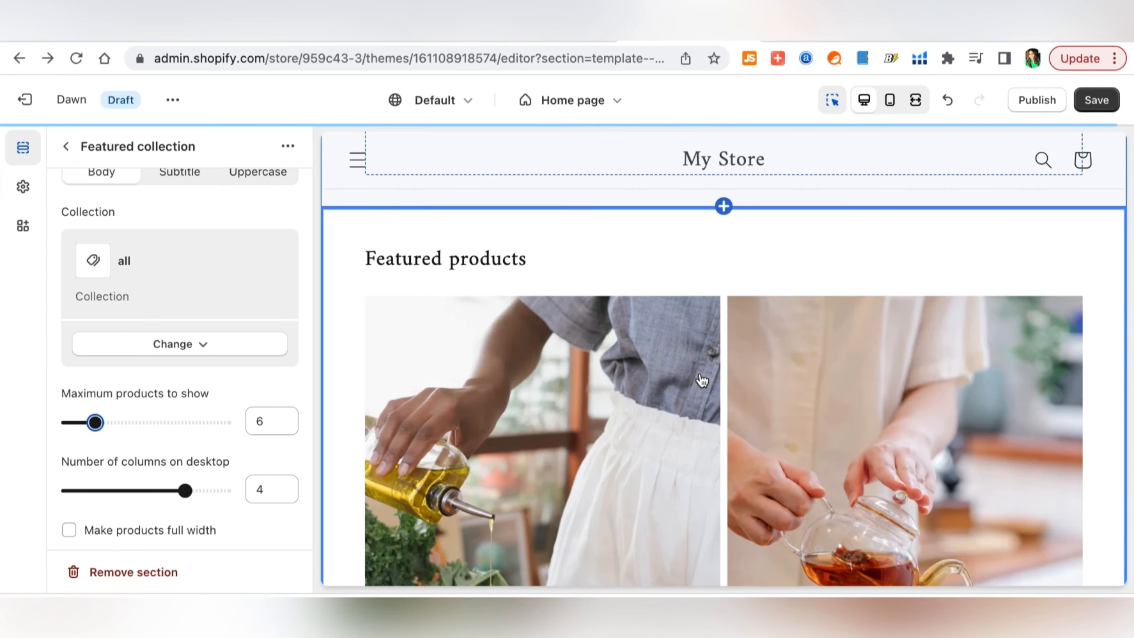
{"action": "scroll", "coordinate": [702, 380], "scroll_direction": "down", "scroll_amount": 3}
{"action": "scroll", "coordinate": [701, 379], "scroll_direction": "down", "scroll_amount": 5}
{"action": "scroll", "coordinate": [182, 410], "scroll_direction": "down", "scroll_amount": 4}
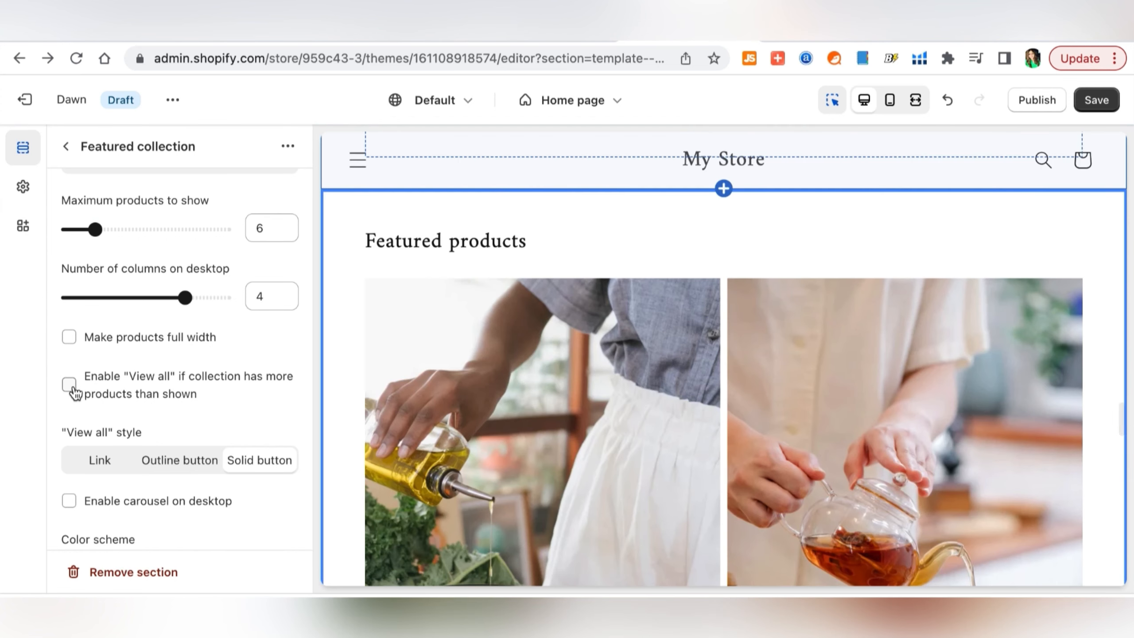
{"action": "left_click", "coordinate": [69, 386]}
Try 2 columns on desktop for the Featured collection in the preview and restore the setting to 4
{"action": "left_click", "coordinate": [146, 297]}
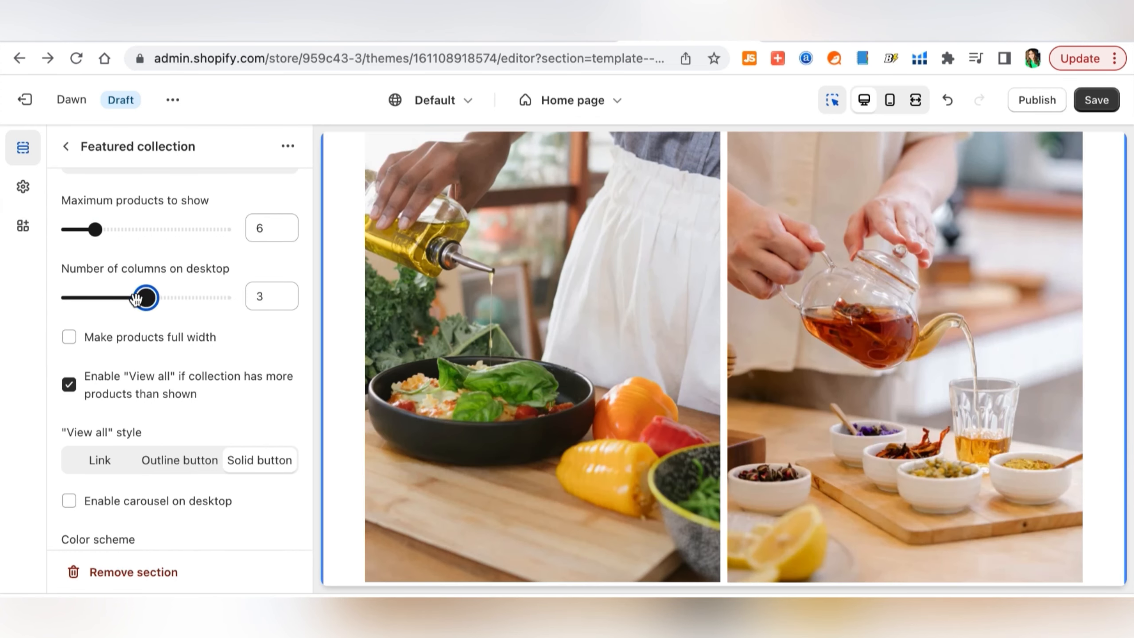
{"action": "left_click_drag", "start_coordinate": [136, 299], "coordinate": [125, 301]}
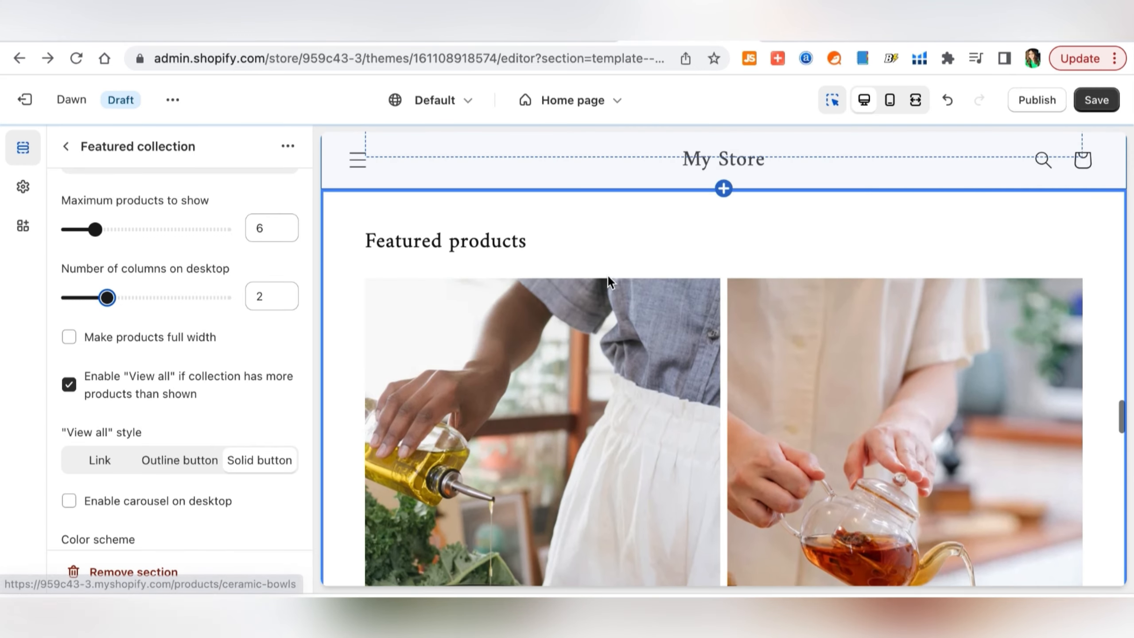
{"action": "scroll", "coordinate": [610, 282], "scroll_direction": "down", "scroll_amount": 10}
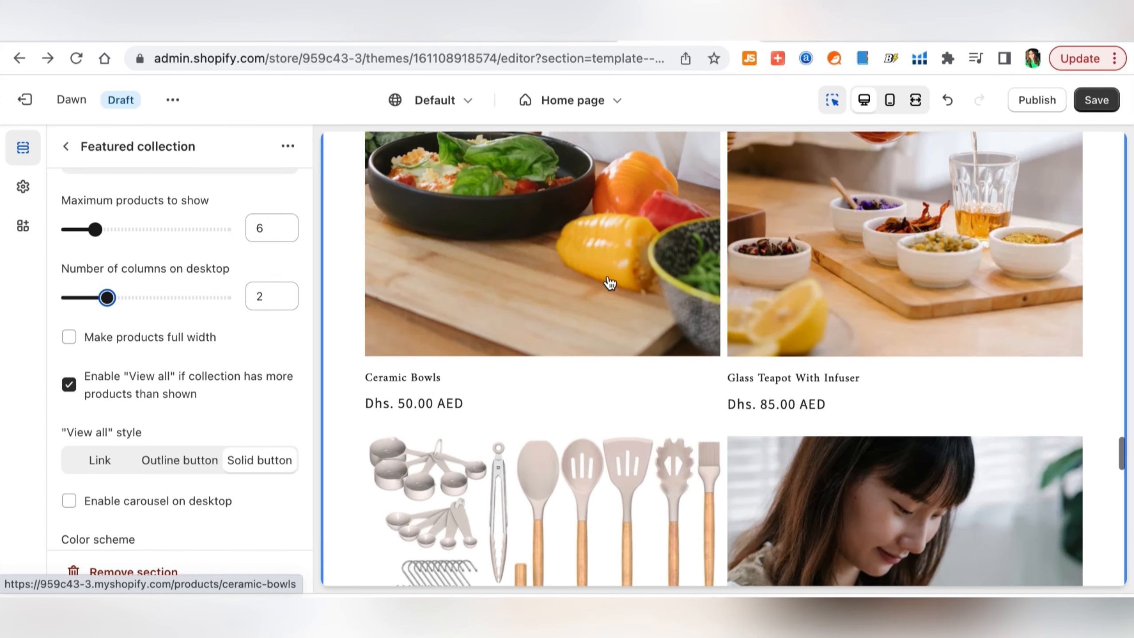
{"action": "scroll", "coordinate": [609, 282], "scroll_direction": "down", "scroll_amount": 10}
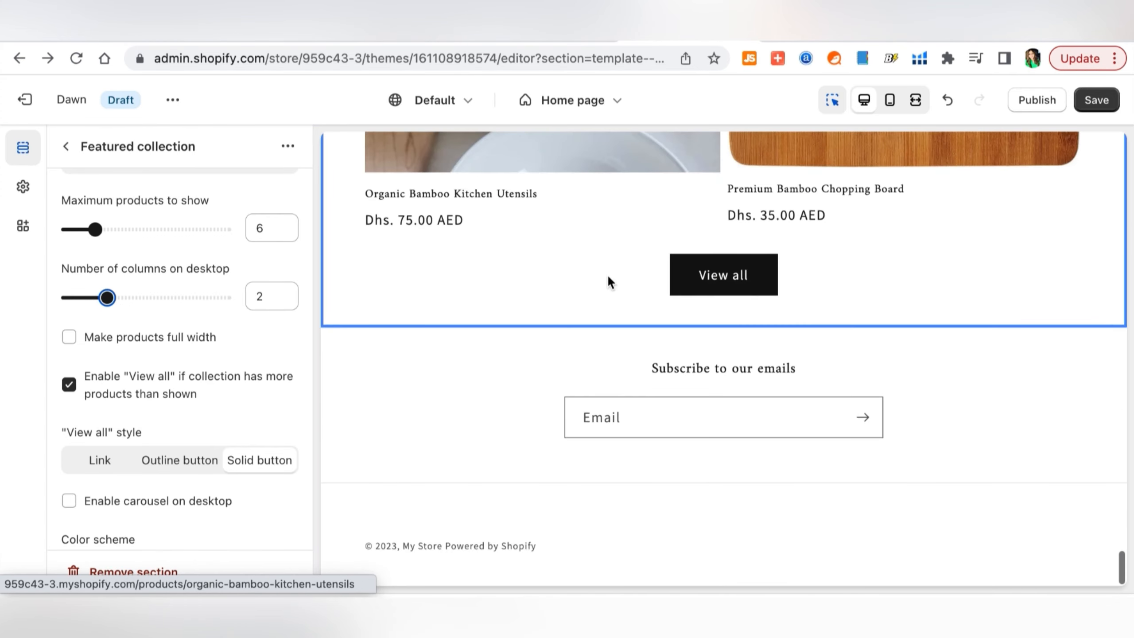
{"action": "scroll", "coordinate": [610, 282], "scroll_direction": "up", "scroll_amount": 6}
{"action": "scroll", "coordinate": [610, 282], "scroll_direction": "up", "scroll_amount": 5}
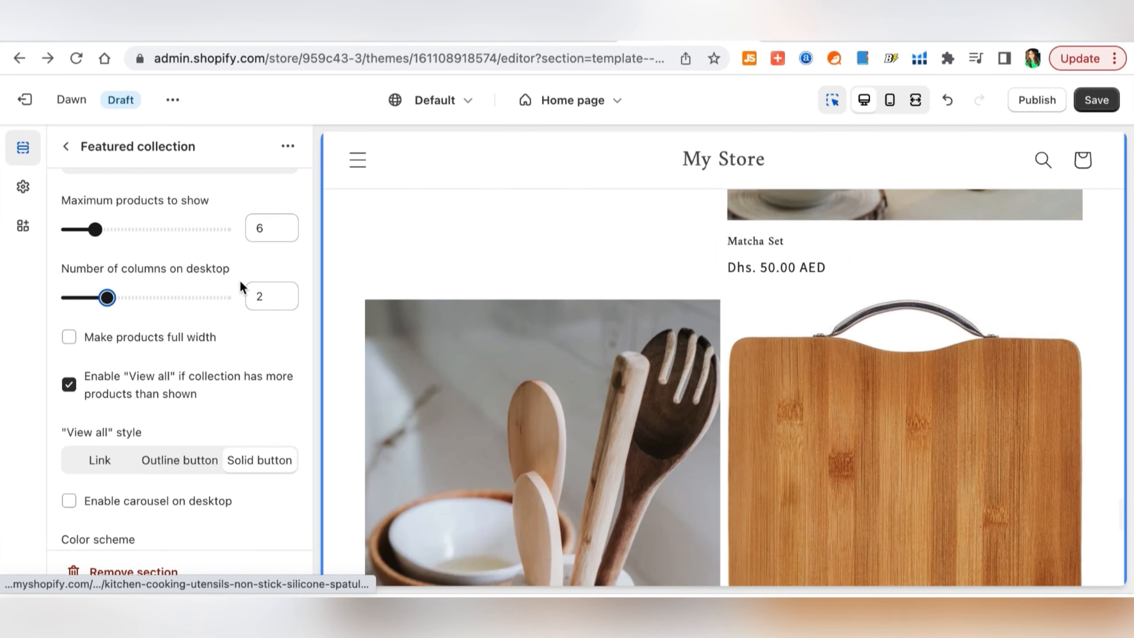
{"action": "left_click", "coordinate": [182, 299]}
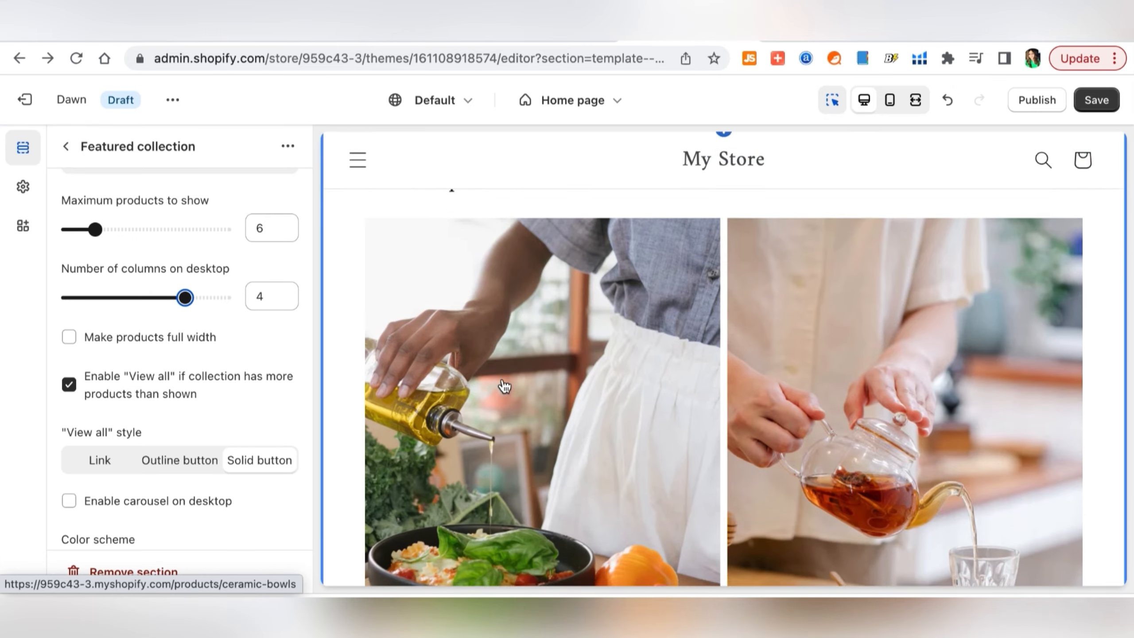
{"action": "scroll", "coordinate": [504, 386], "scroll_direction": "down", "scroll_amount": 10}
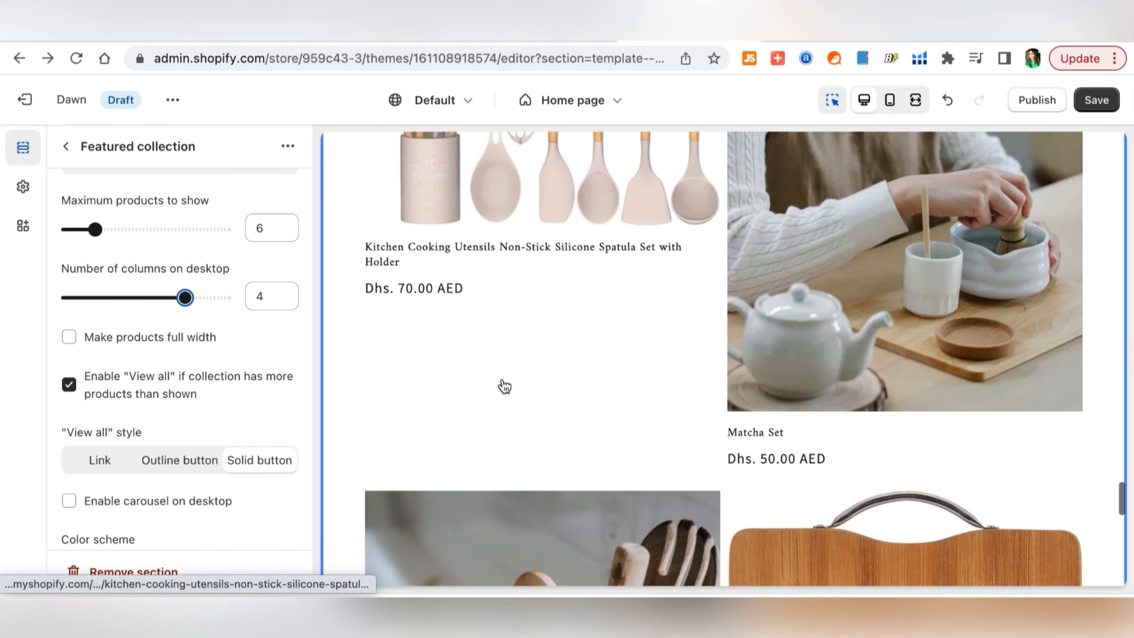
{"action": "scroll", "coordinate": [505, 386], "scroll_direction": "down", "scroll_amount": 8}
{"action": "scroll", "coordinate": [505, 386], "scroll_direction": "up", "scroll_amount": 5}
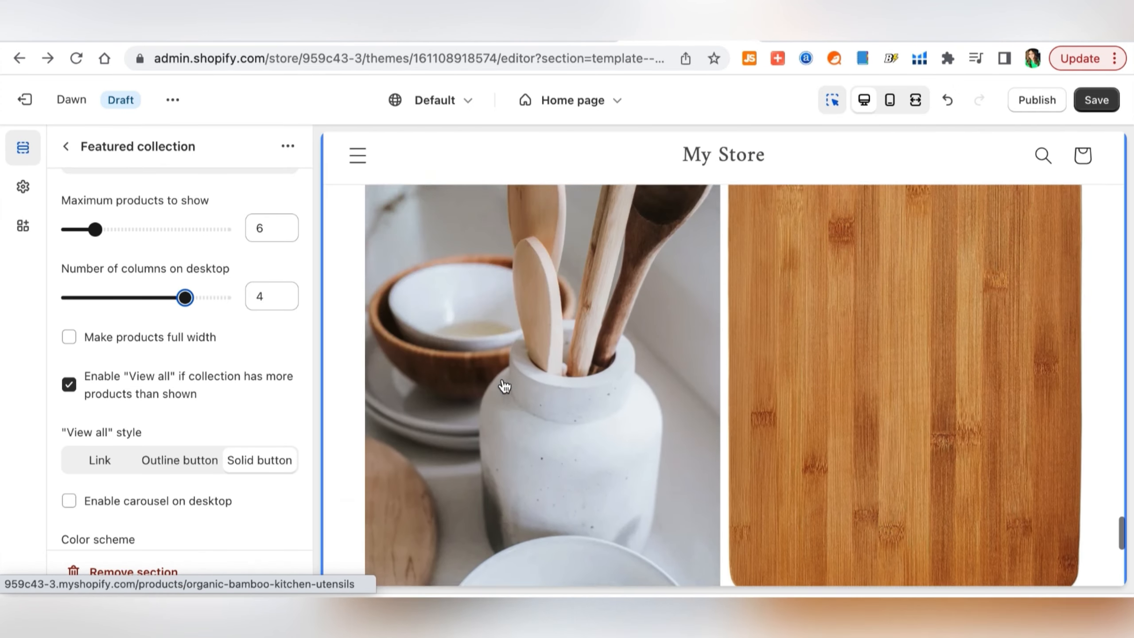
{"action": "scroll", "coordinate": [505, 386], "scroll_direction": "up", "scroll_amount": 3}
Try the Diamond image shape for the Featured collection's product cards in the preview and restore it to Default
{"action": "scroll", "coordinate": [247, 330], "scroll_direction": "down", "scroll_amount": 6}
{"action": "left_click", "coordinate": [285, 342]}
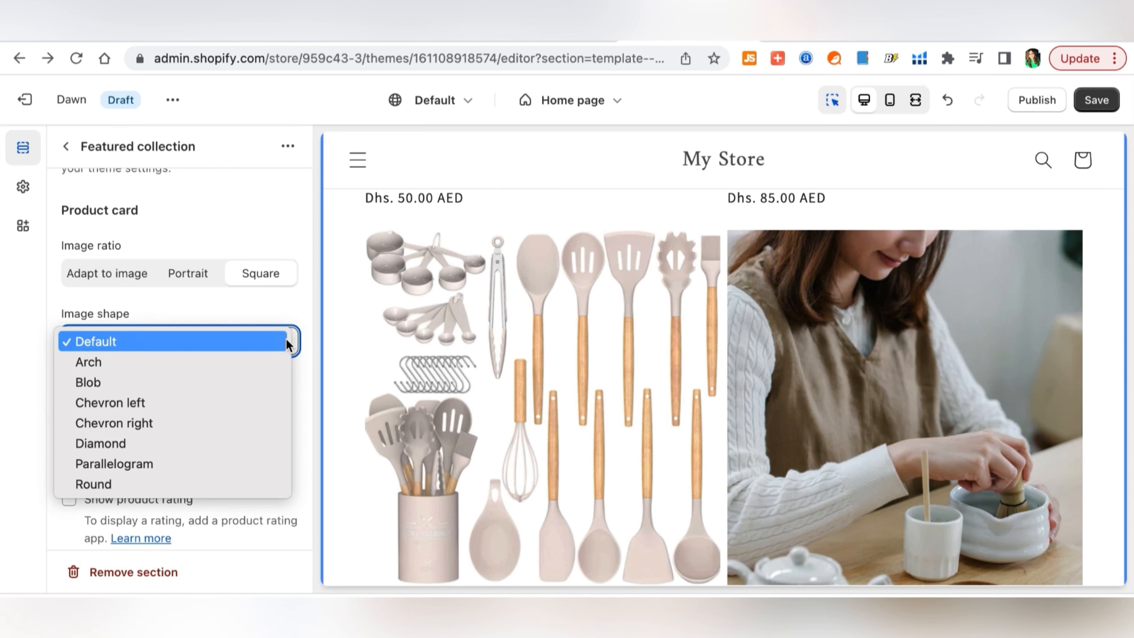
{"action": "left_click", "coordinate": [230, 448]}
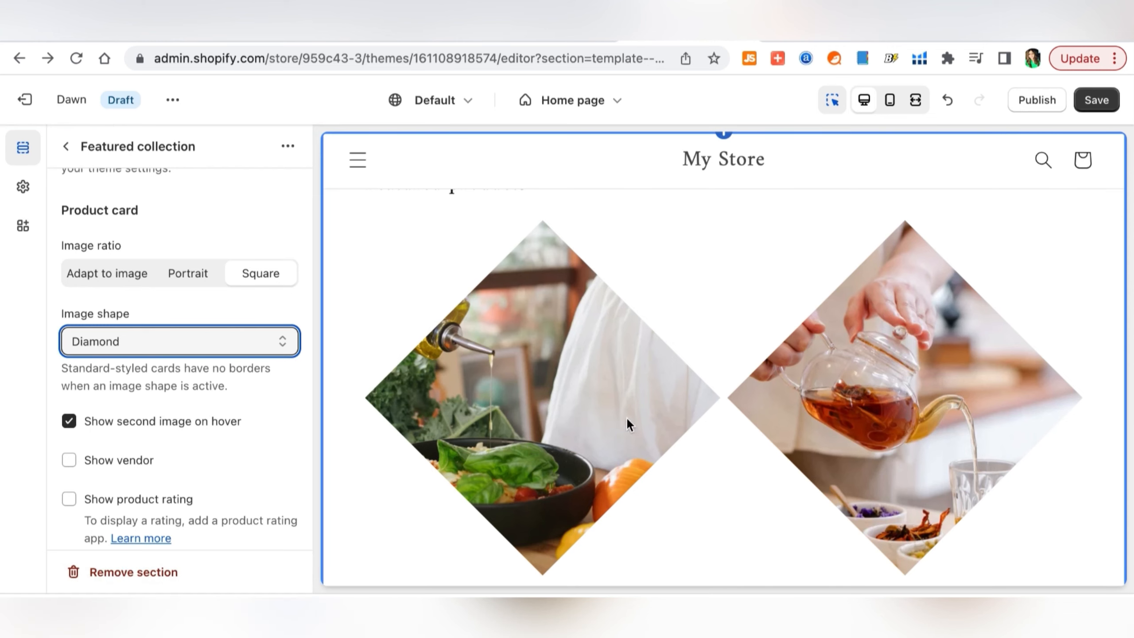
{"action": "scroll", "coordinate": [573, 421], "scroll_direction": "down", "scroll_amount": 10}
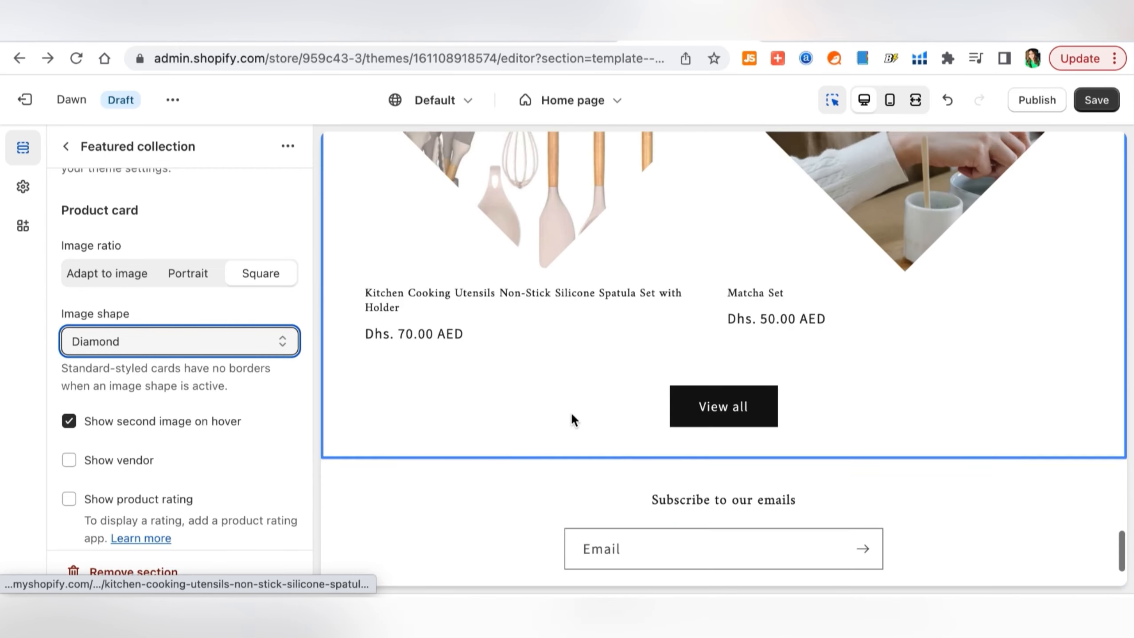
{"action": "scroll", "coordinate": [574, 420], "scroll_direction": "up", "scroll_amount": 9}
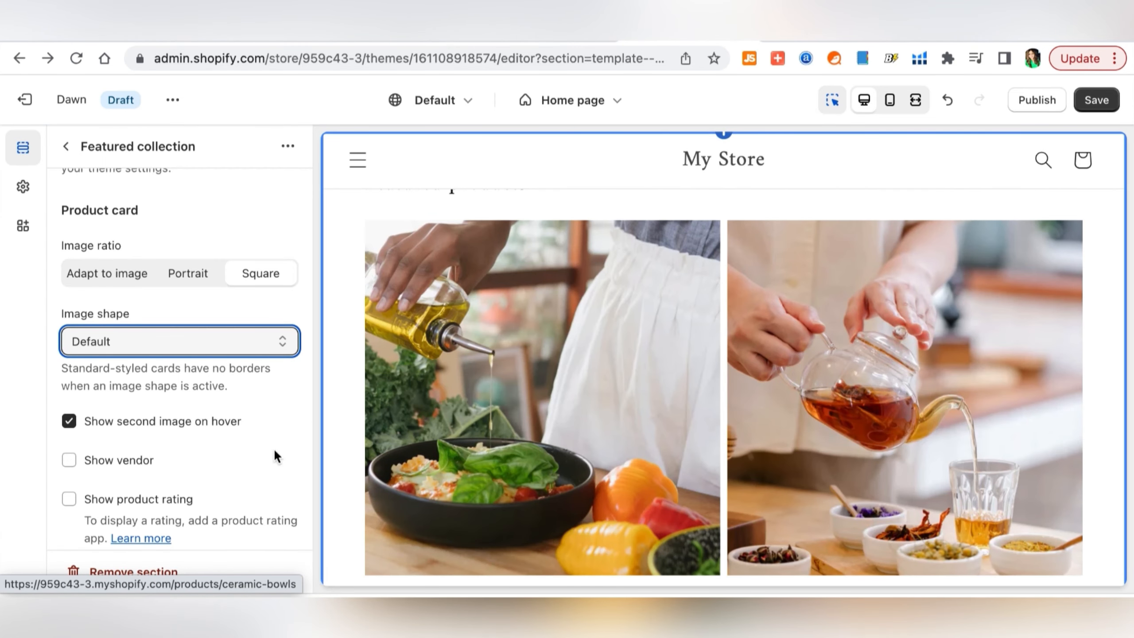
Try the Featured collection's mobile layout with 1 column and restore it to 2 columns
{"action": "scroll", "coordinate": [221, 470], "scroll_direction": "down", "scroll_amount": 7}
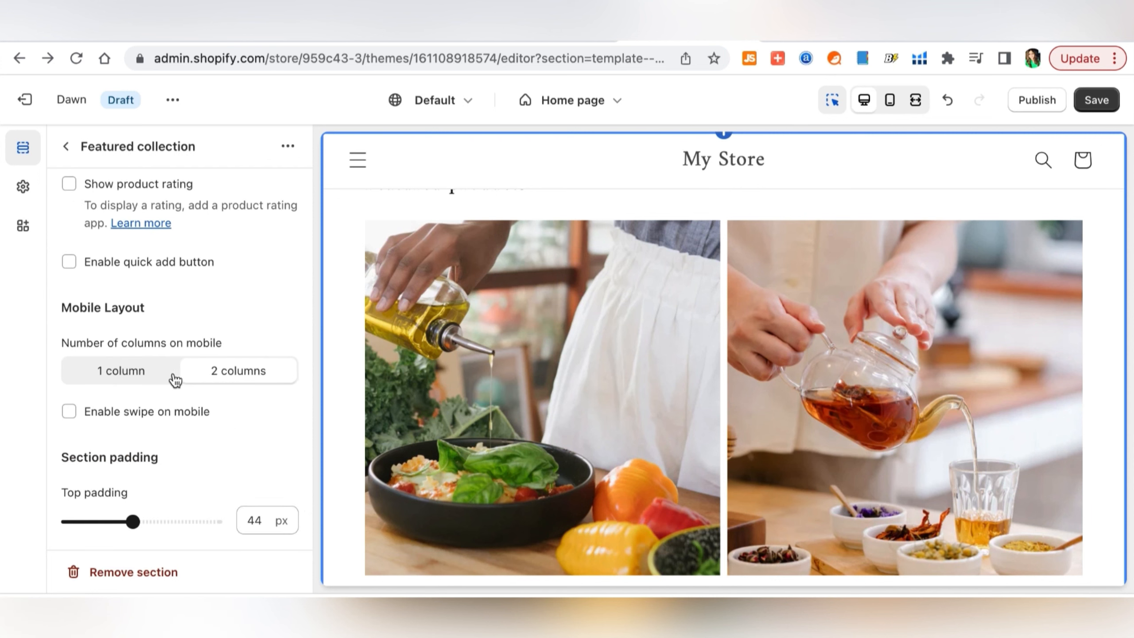
{"action": "scroll", "coordinate": [193, 428], "scroll_direction": "down", "scroll_amount": 3}
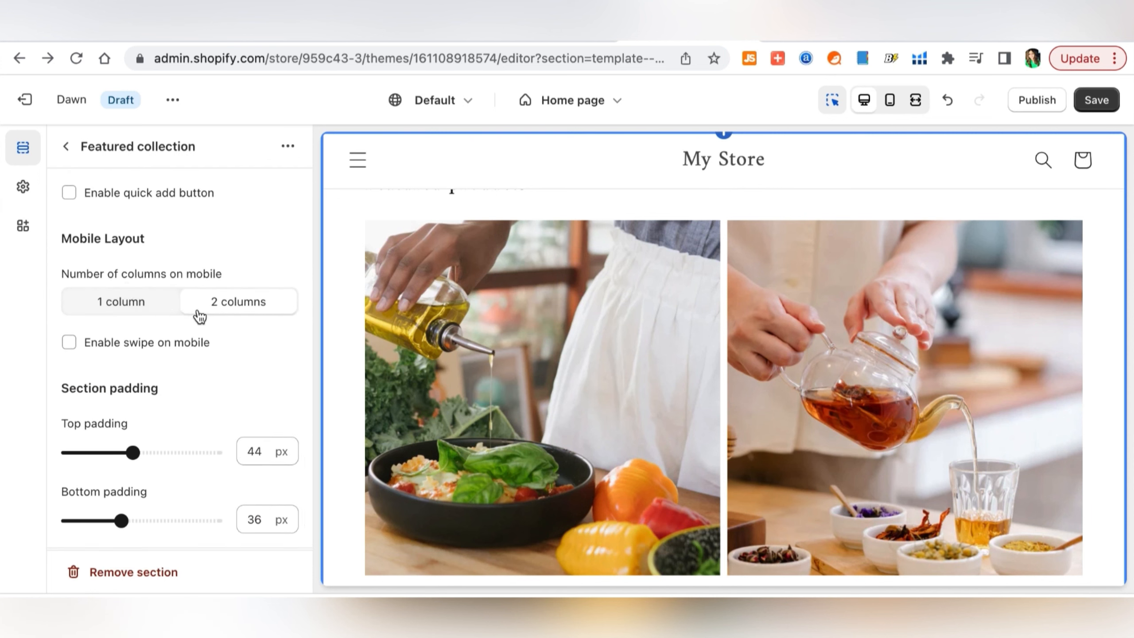
{"action": "left_click", "coordinate": [125, 302]}
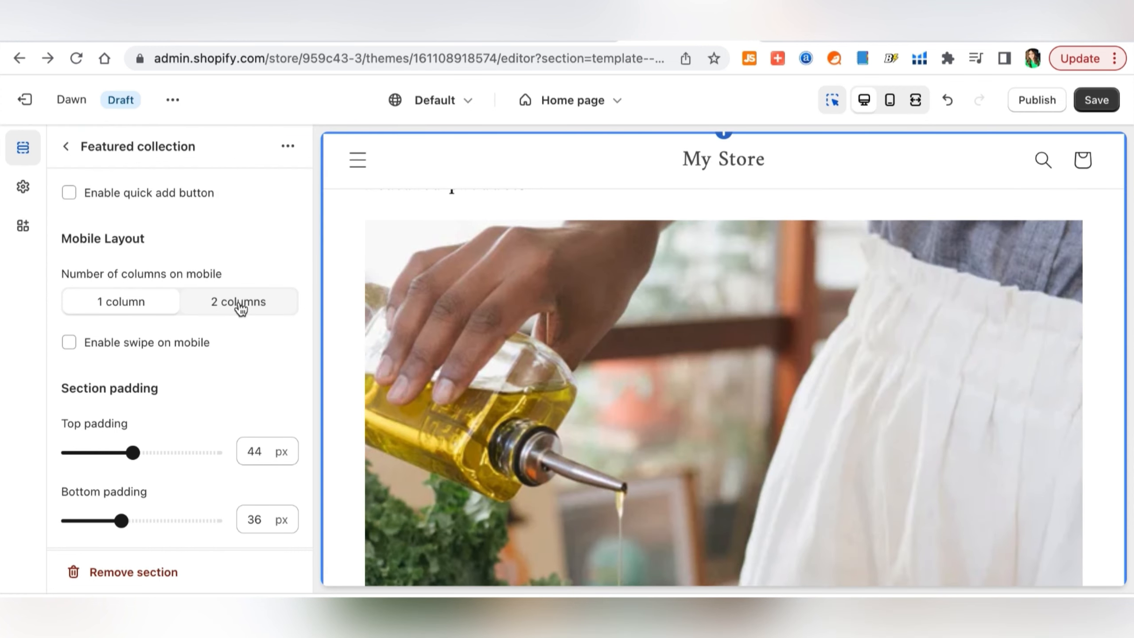
{"action": "left_click", "coordinate": [239, 303]}
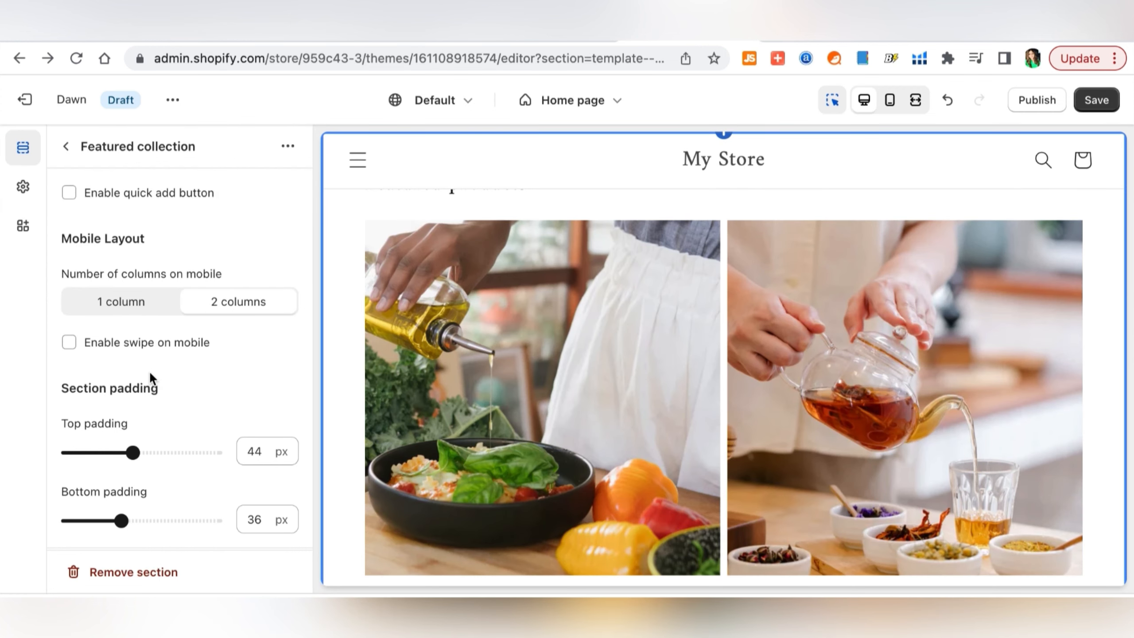
Enable swipe on mobile for the Featured collection and check the product slider in the preview
{"action": "scroll", "coordinate": [163, 400], "scroll_direction": "down", "scroll_amount": 3}
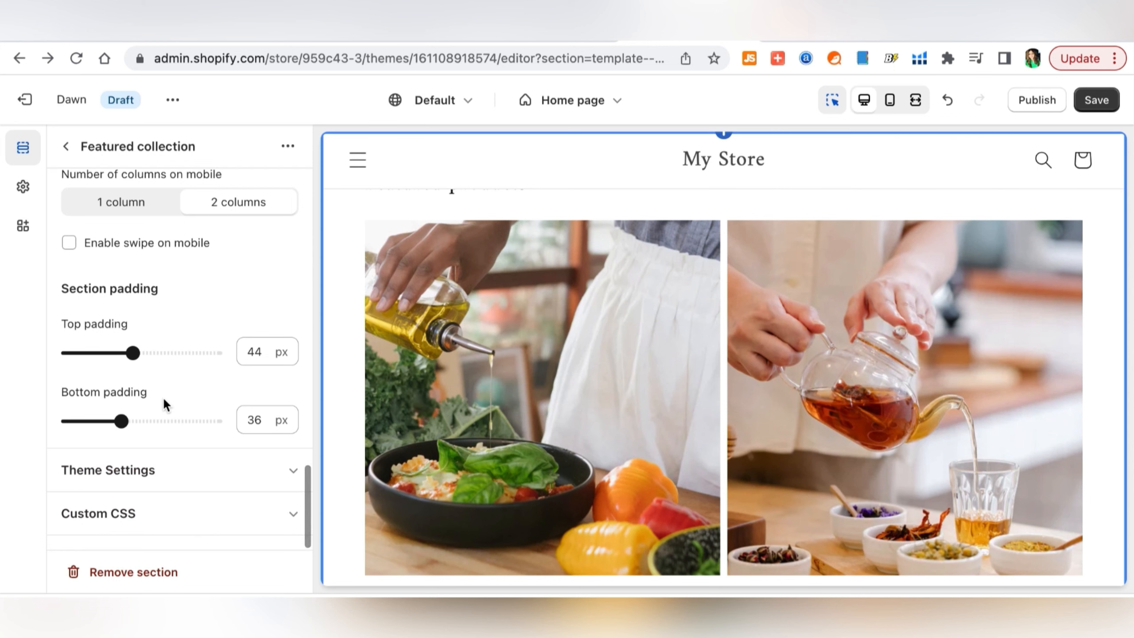
{"action": "scroll", "coordinate": [499, 427], "scroll_direction": "down", "scroll_amount": 1}
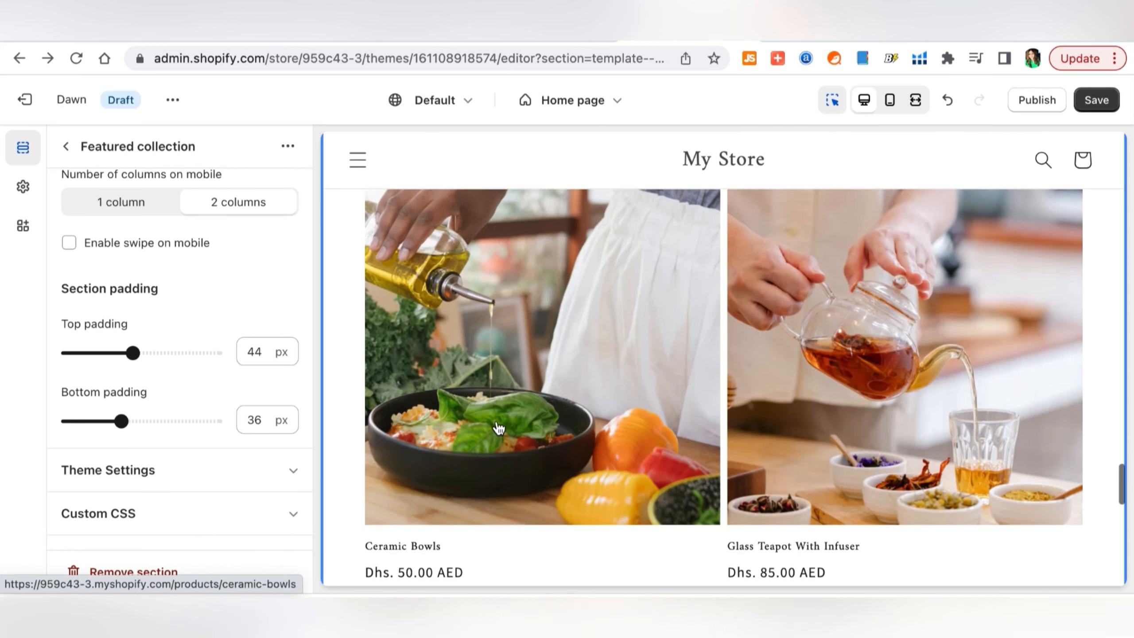
{"action": "scroll", "coordinate": [498, 428], "scroll_direction": "down", "scroll_amount": 6}
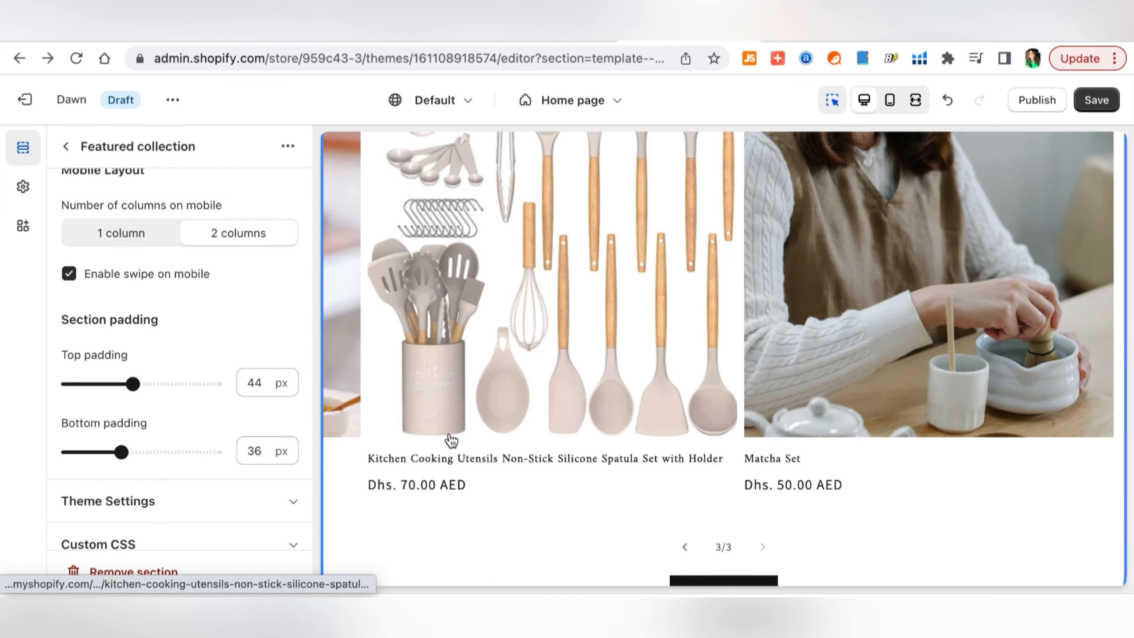
{"action": "scroll", "coordinate": [448, 431], "scroll_direction": "down", "scroll_amount": 2}
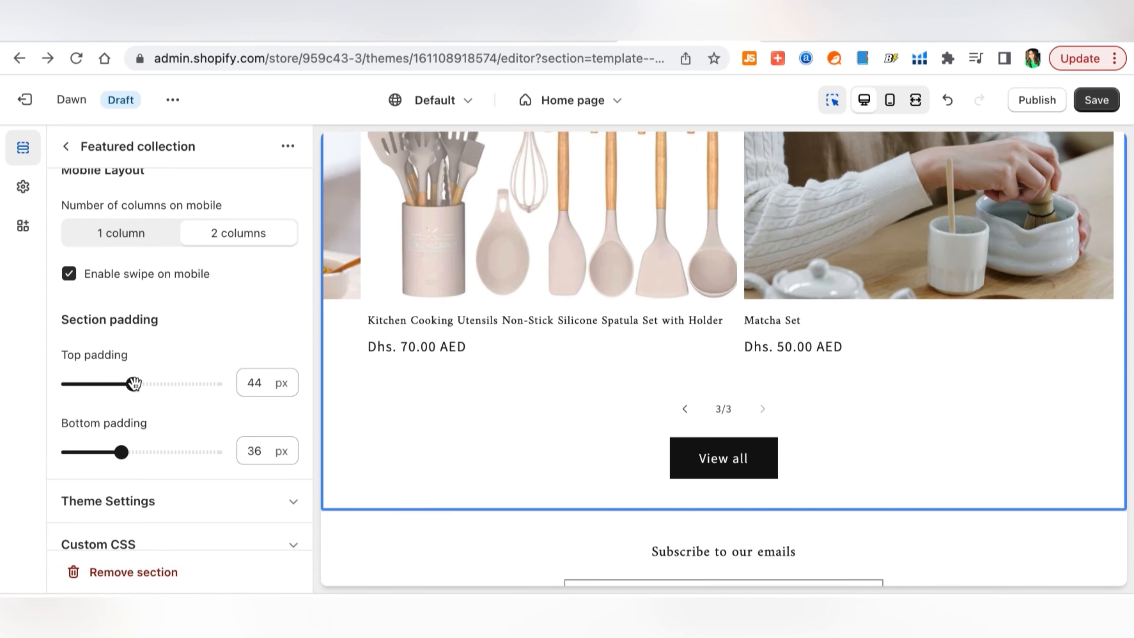
Try a top padding of 72 px for the Featured collection and check the spacing above it in the preview
{"action": "left_click_drag", "start_coordinate": [149, 382], "coordinate": [174, 383]}
{"action": "scroll", "coordinate": [528, 382], "scroll_direction": "up", "scroll_amount": 8}
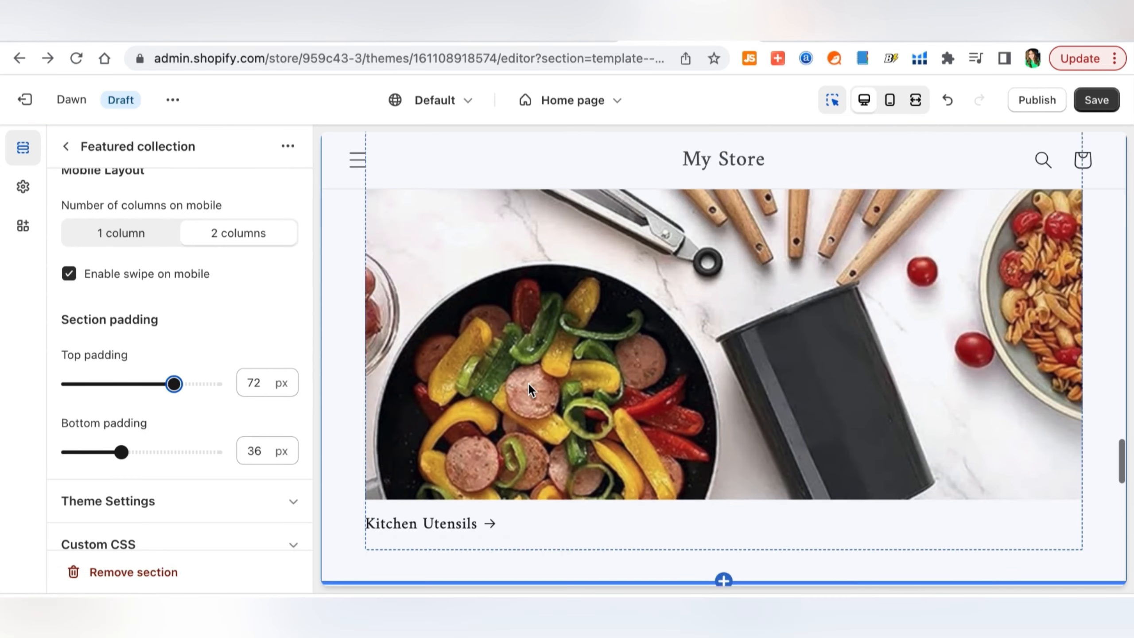
{"action": "scroll", "coordinate": [528, 382], "scroll_direction": "down", "scroll_amount": 1}
{"action": "scroll", "coordinate": [527, 383], "scroll_direction": "down", "scroll_amount": 3}
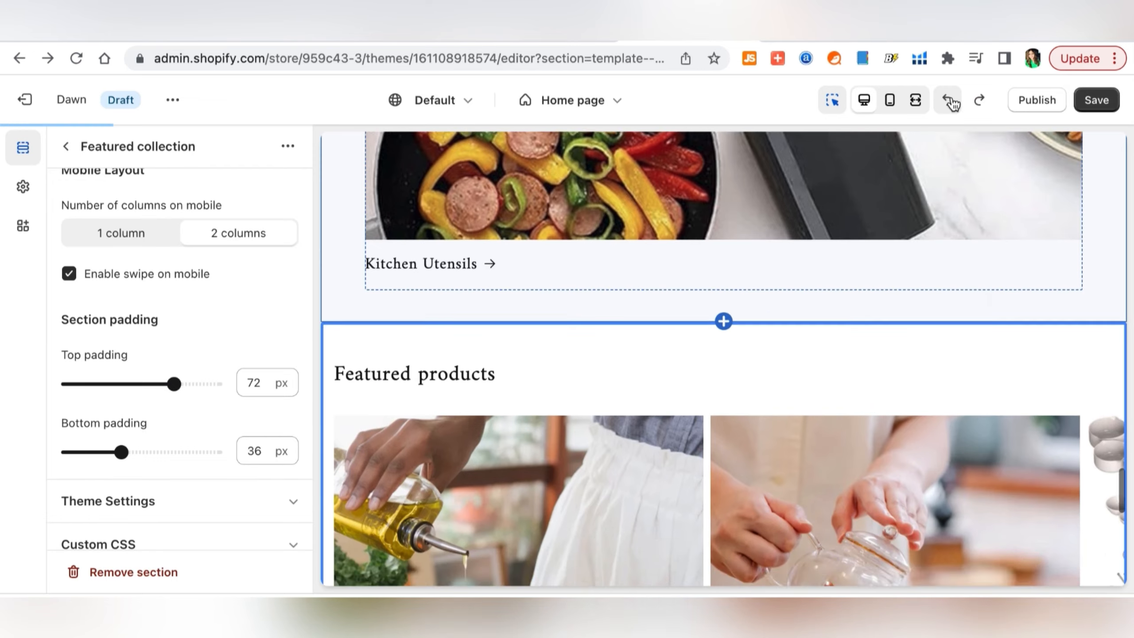
Try 76 px bottom padding for the Featured collection, and settle on 64 px top and 32 px bottom padding, checking the product slider
{"action": "scroll", "coordinate": [720, 251], "scroll_direction": "down", "scroll_amount": 10}
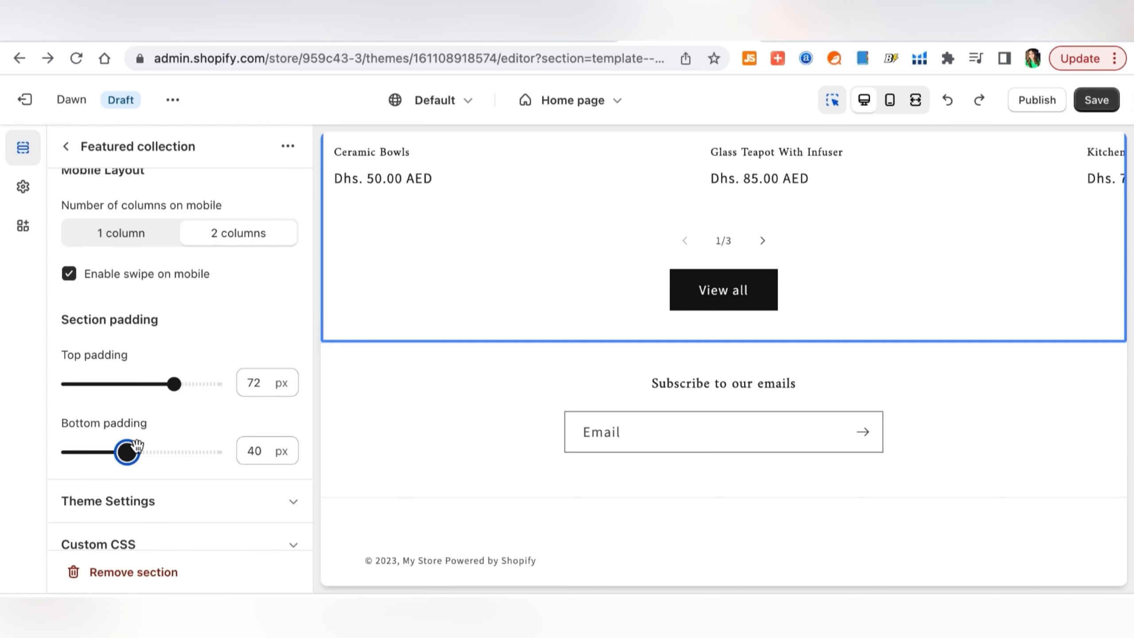
{"action": "left_click_drag", "start_coordinate": [136, 444], "coordinate": [180, 443]}
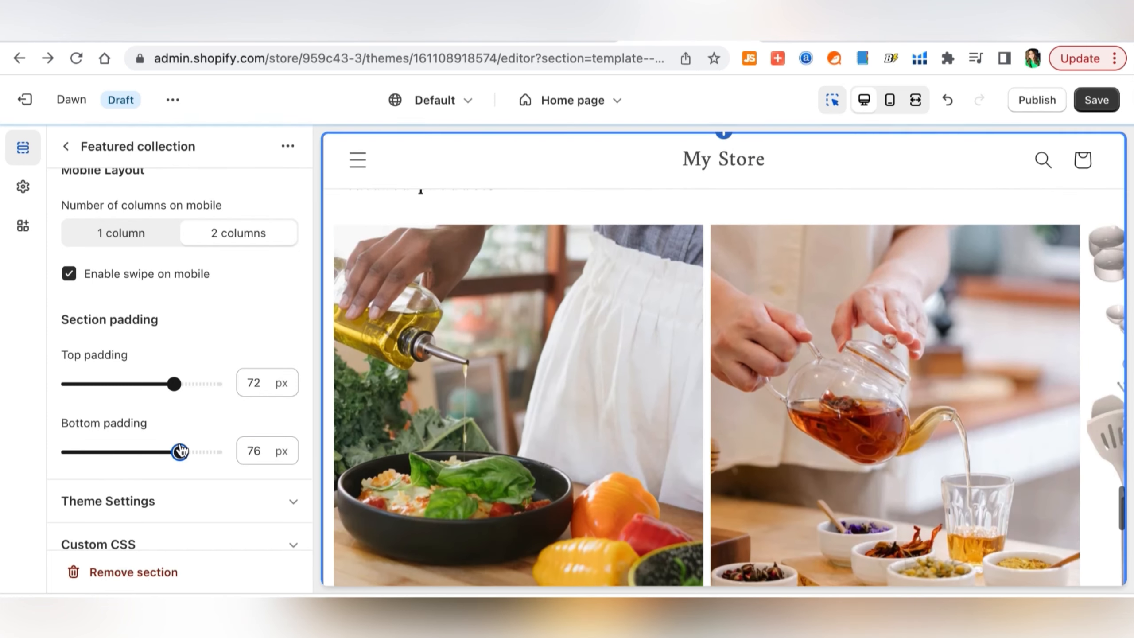
{"action": "scroll", "coordinate": [527, 438], "scroll_direction": "down", "scroll_amount": 5}
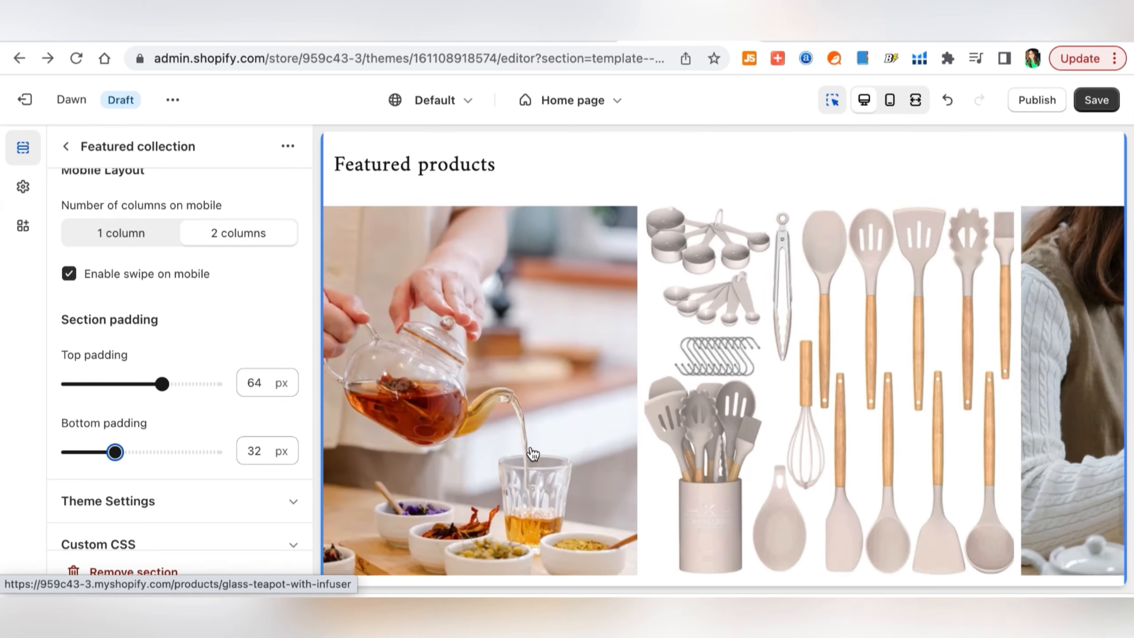
{"action": "scroll", "coordinate": [531, 451], "scroll_direction": "right", "scroll_amount": 3}
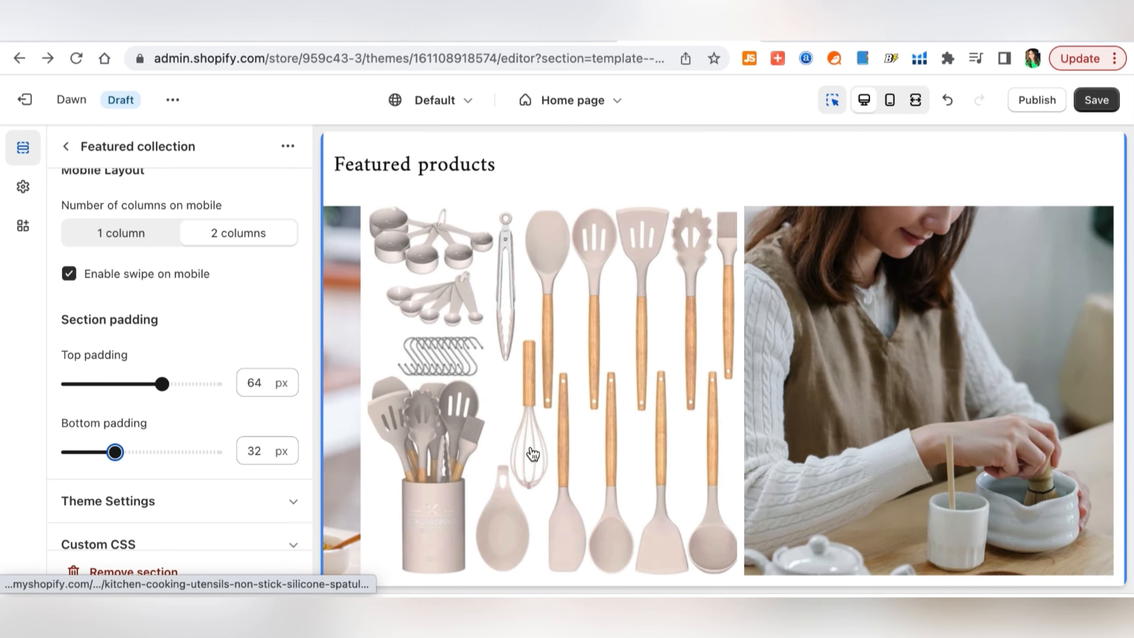
{"action": "scroll", "coordinate": [531, 450], "scroll_direction": "left", "scroll_amount": 5}
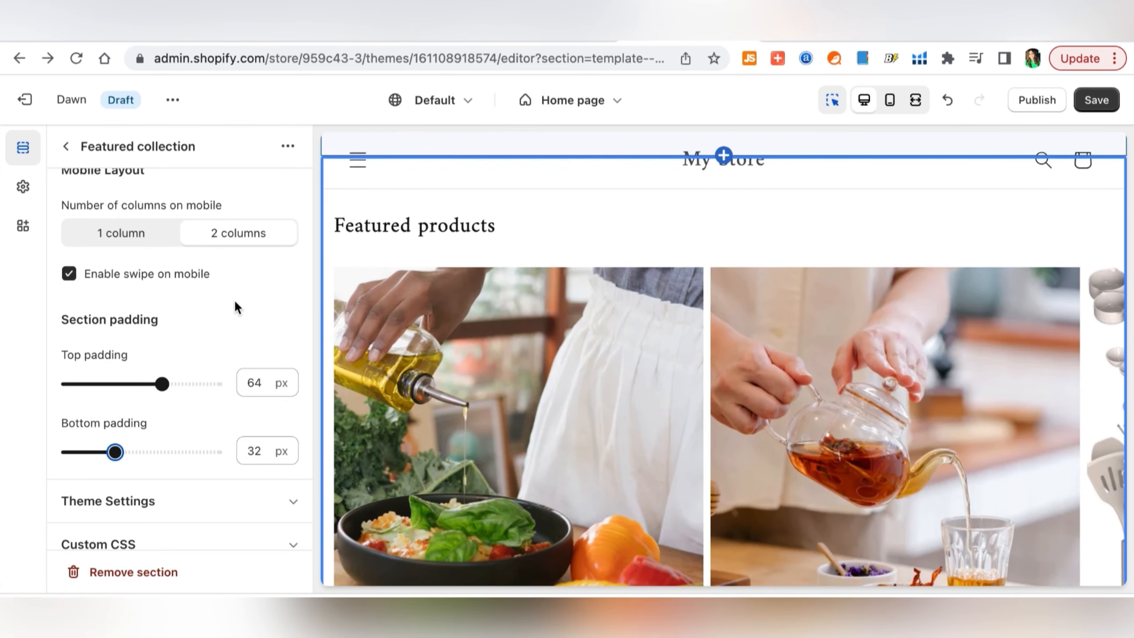
Review the Featured collection's remaining settings and save the home page changes
{"action": "scroll", "coordinate": [232, 304], "scroll_direction": "up", "scroll_amount": 7}
{"action": "scroll", "coordinate": [232, 302], "scroll_direction": "up", "scroll_amount": 1}
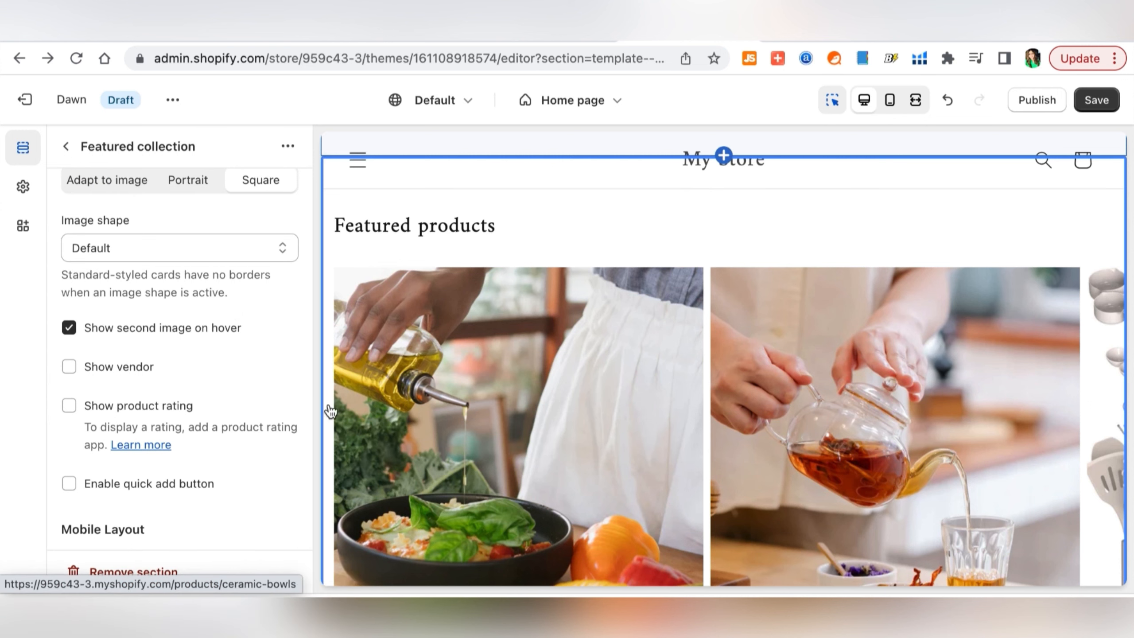
{"action": "left_click", "coordinate": [1096, 102]}
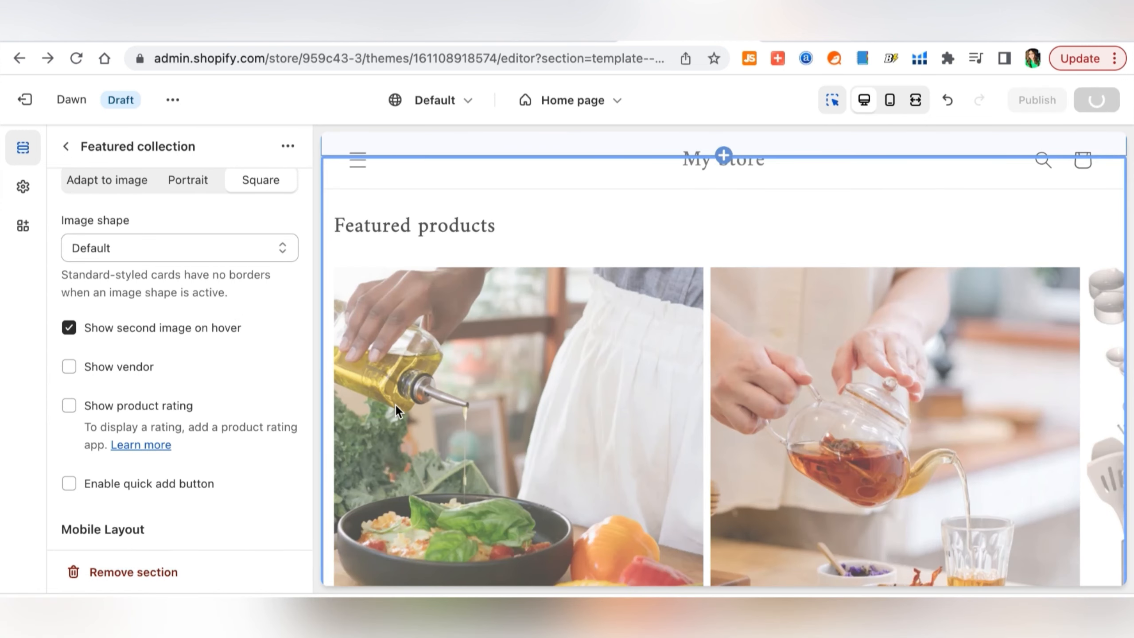